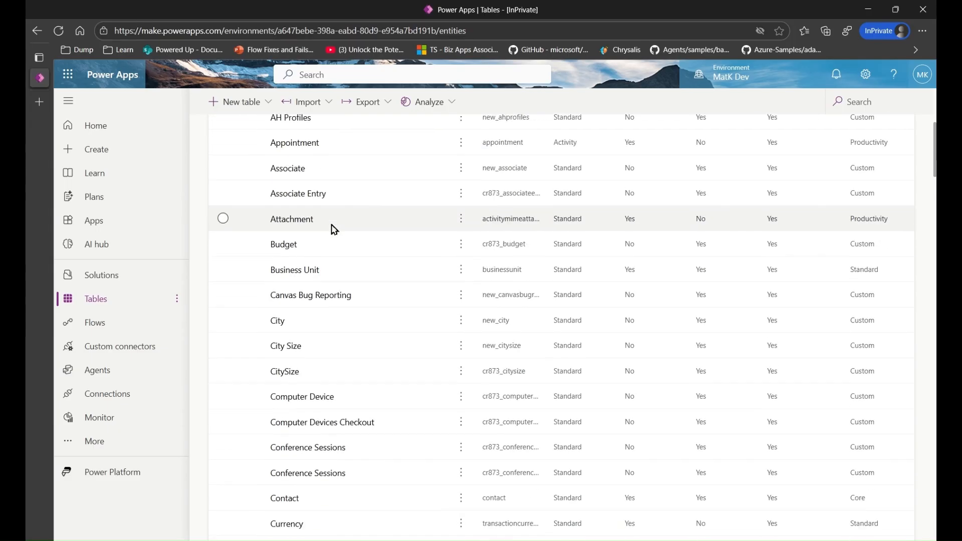
Step: Browse the recommended Dataverse tables, examining their names, types, and managed and custom tags
scroll(336, 236, up, 12)
scroll(344, 239, up, 2)
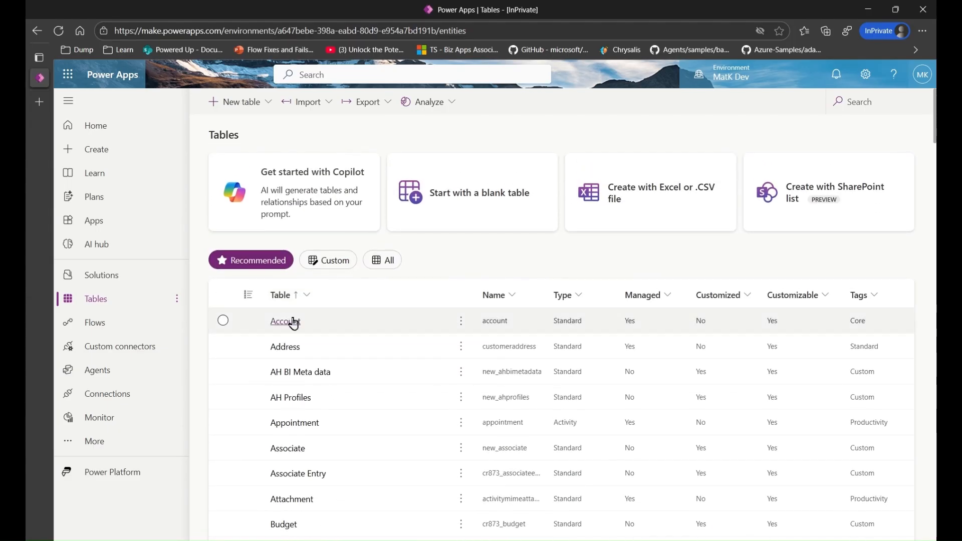
scroll(389, 321, down, 8)
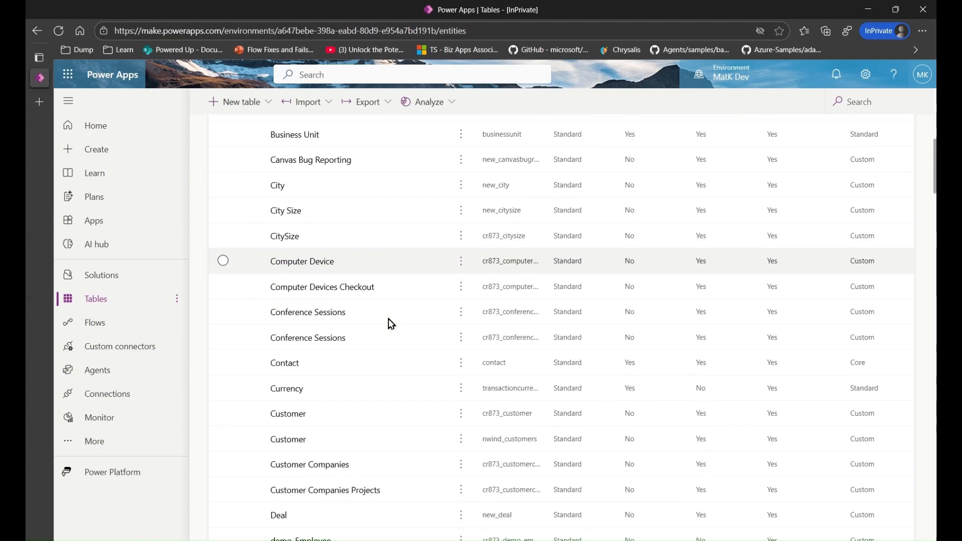
scroll(391, 329, down, 1)
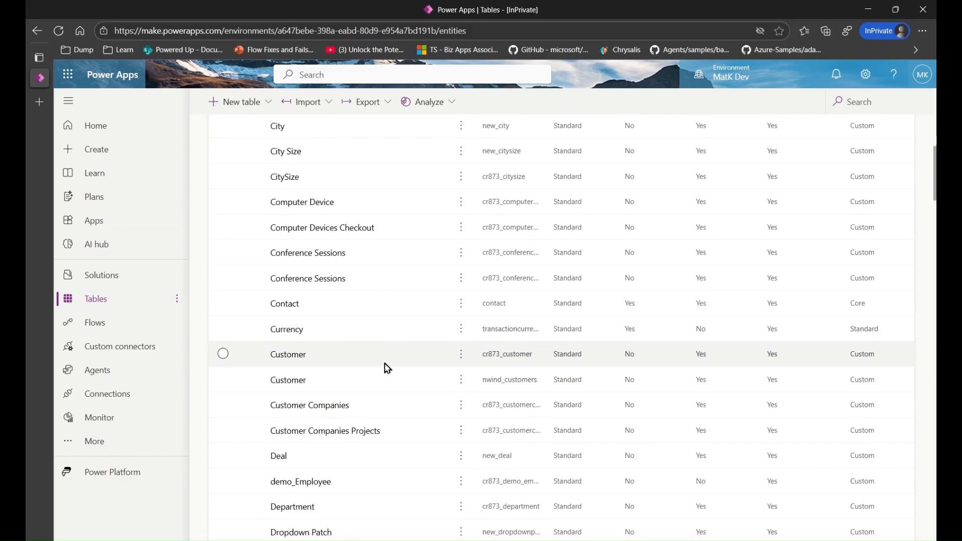
scroll(392, 361, up, 1)
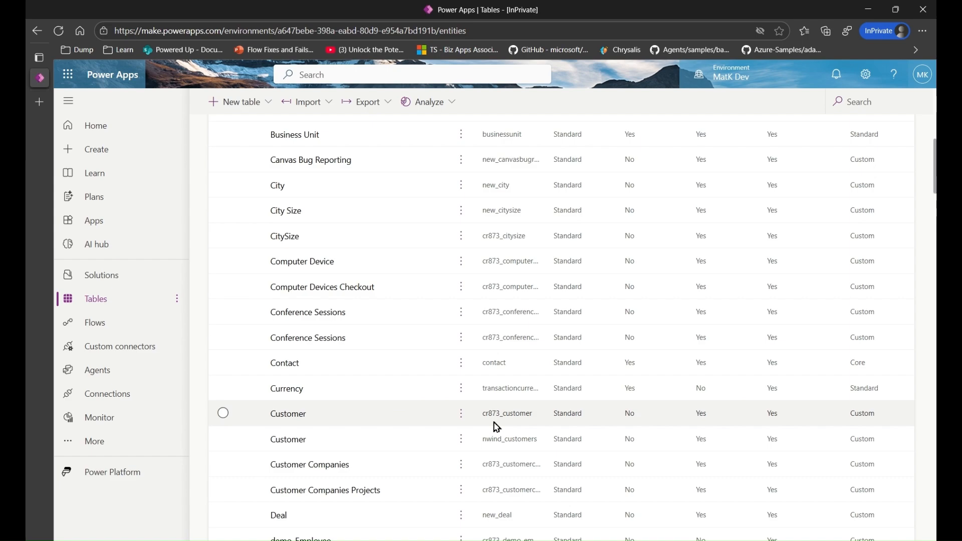
scroll(491, 423, up, 10)
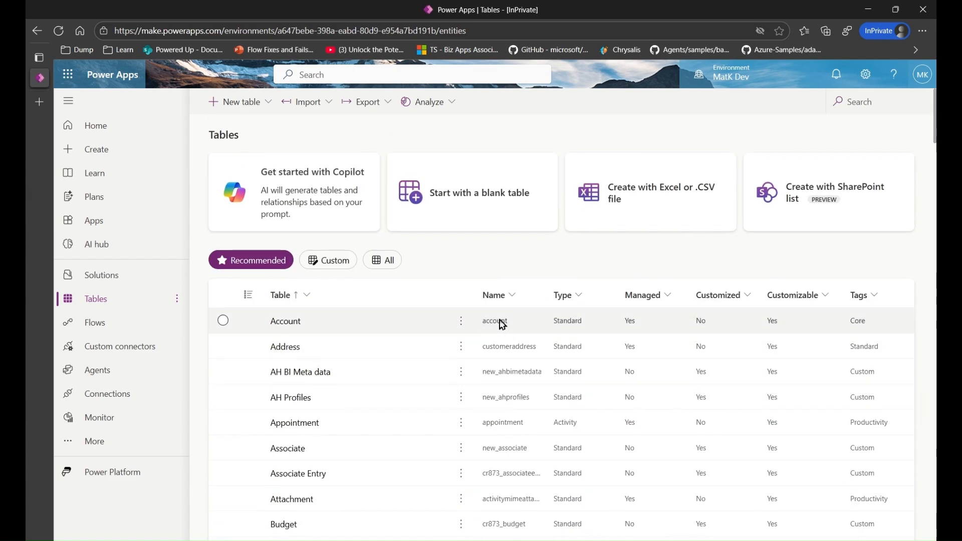
scroll(506, 346, down, 3)
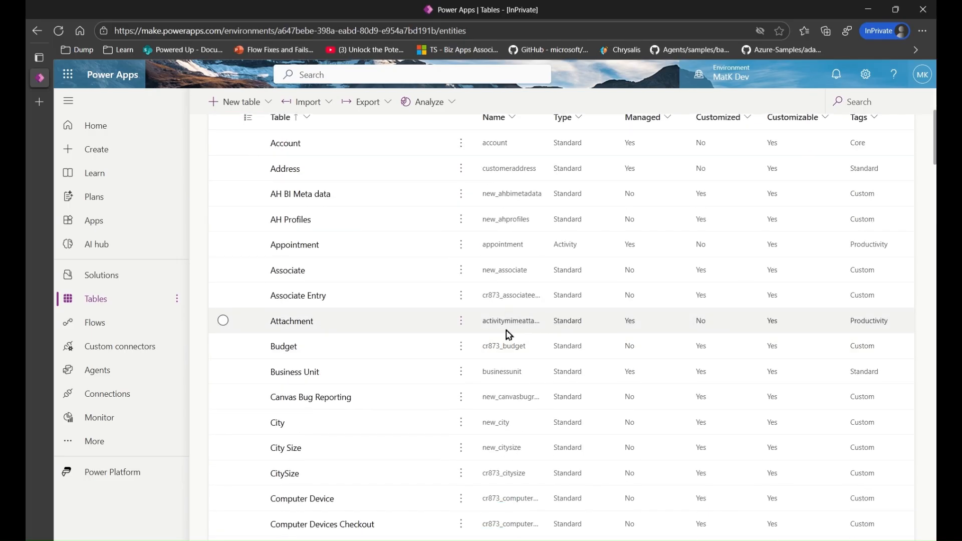
scroll(497, 302, up, 1)
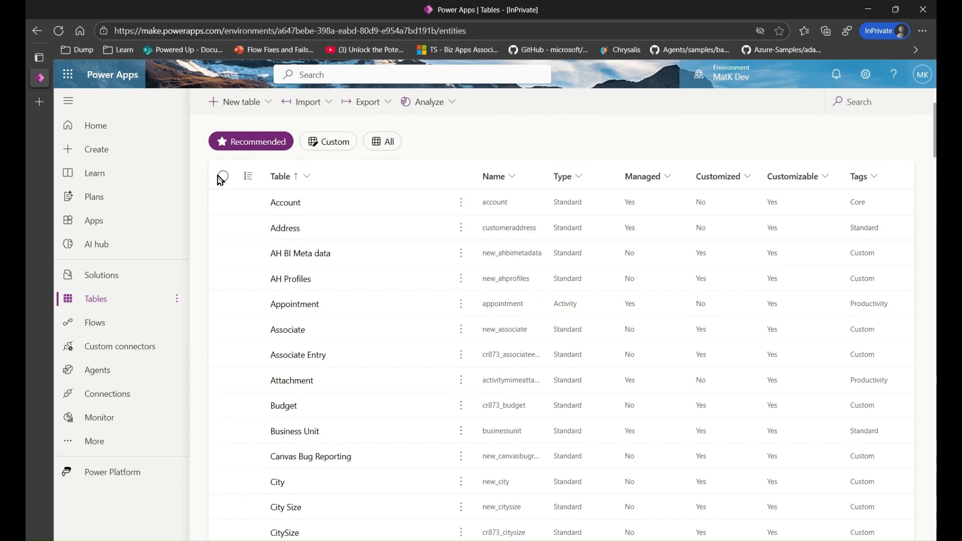
scroll(361, 246, down, 2)
scroll(345, 261, up, 4)
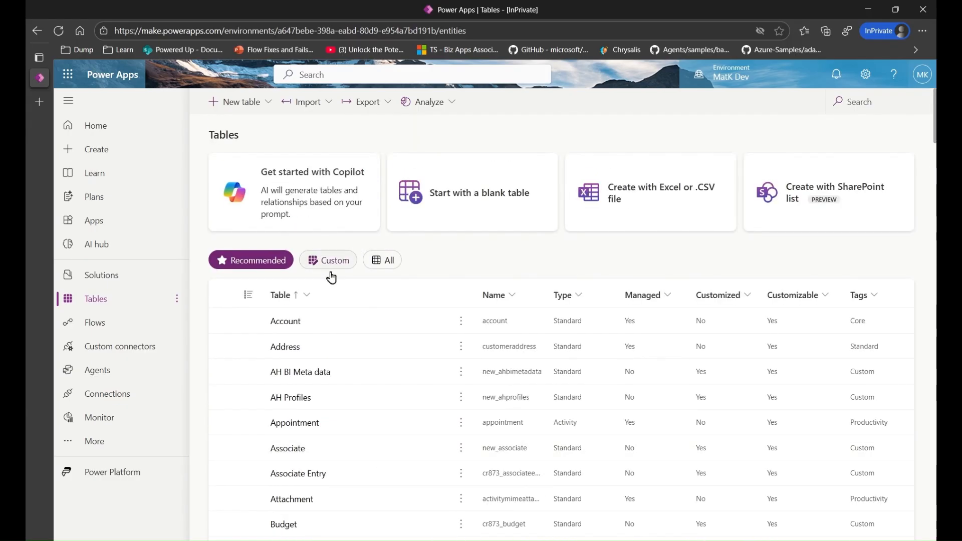
scroll(369, 278, down, 20)
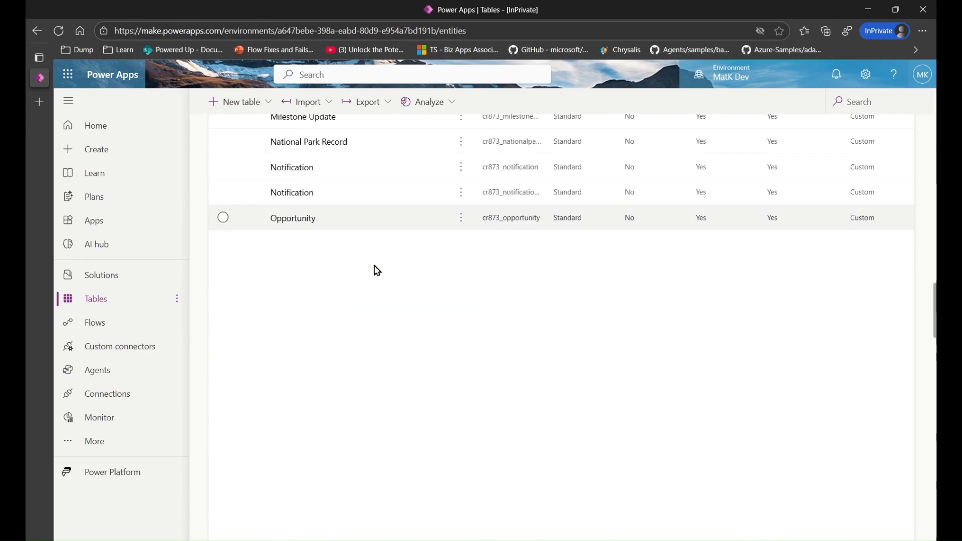
scroll(375, 255, up, 20)
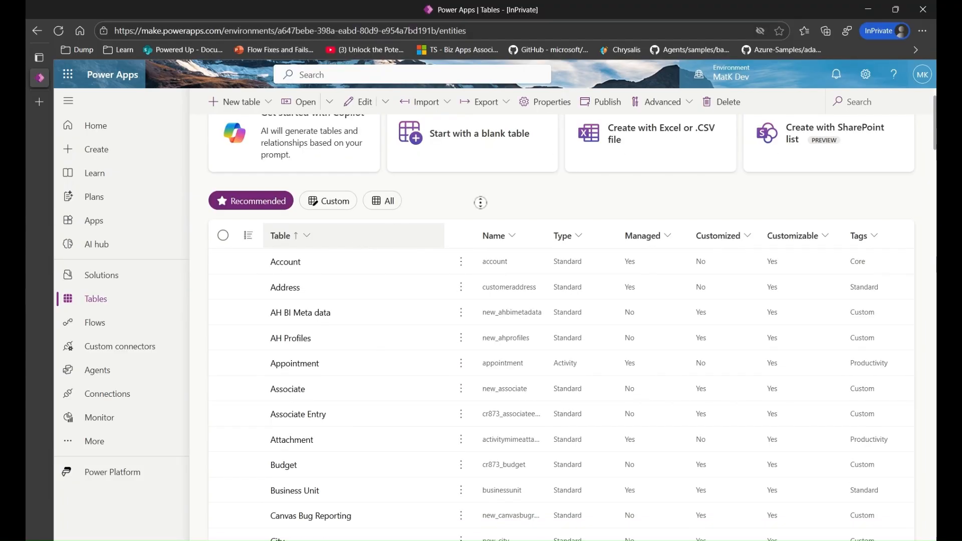
Step: Switch the table list from the recommended set to All and look through the standard, managed and custom tables
click(334, 254)
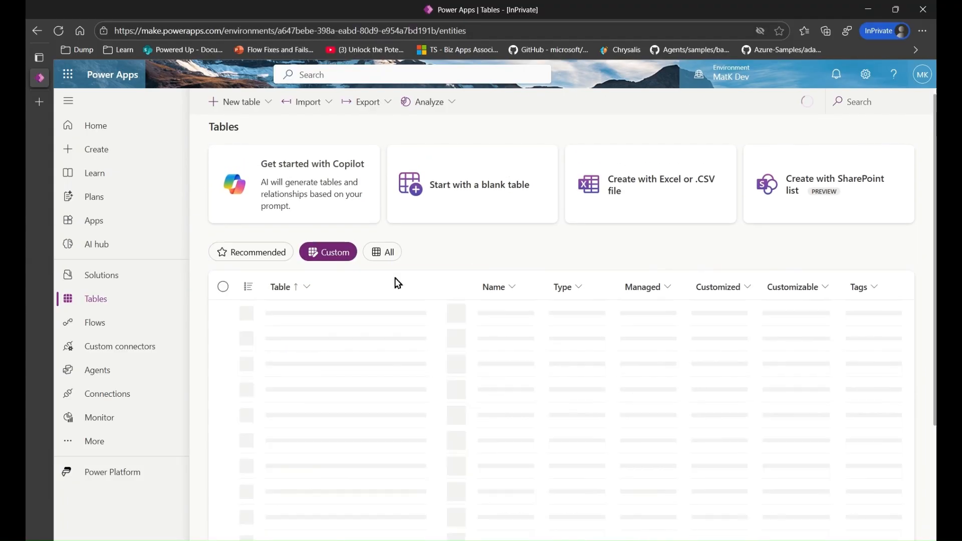
click(384, 253)
scroll(430, 327, down, 20)
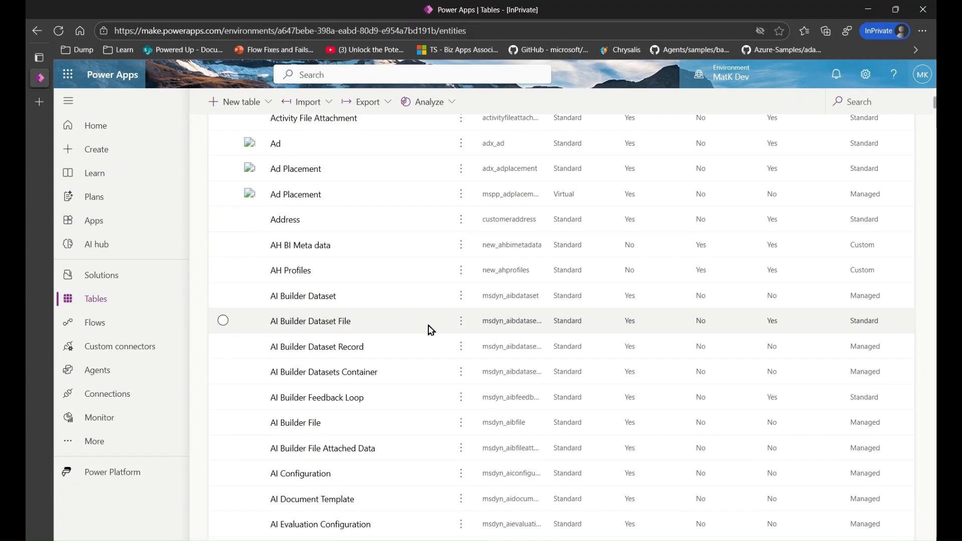
scroll(434, 329, down, 20)
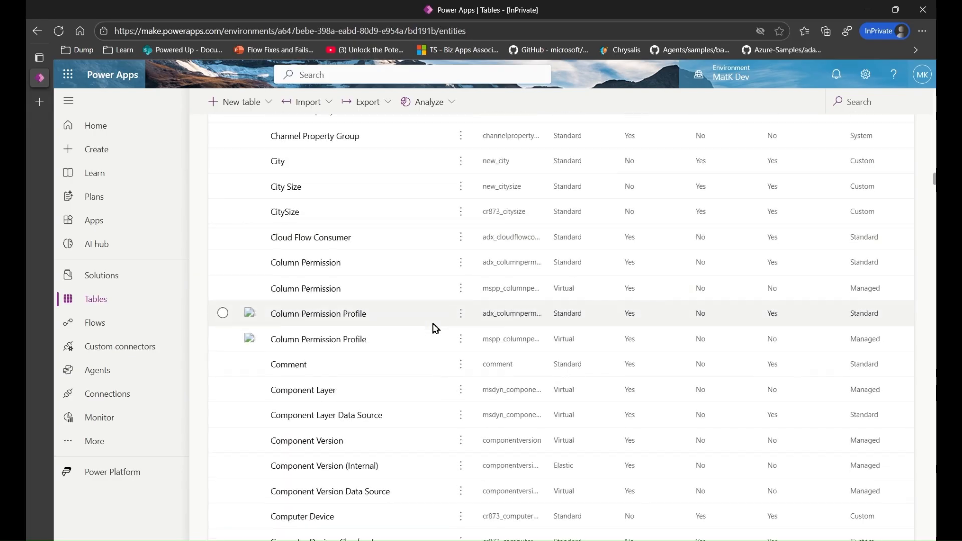
scroll(438, 326, down, 1)
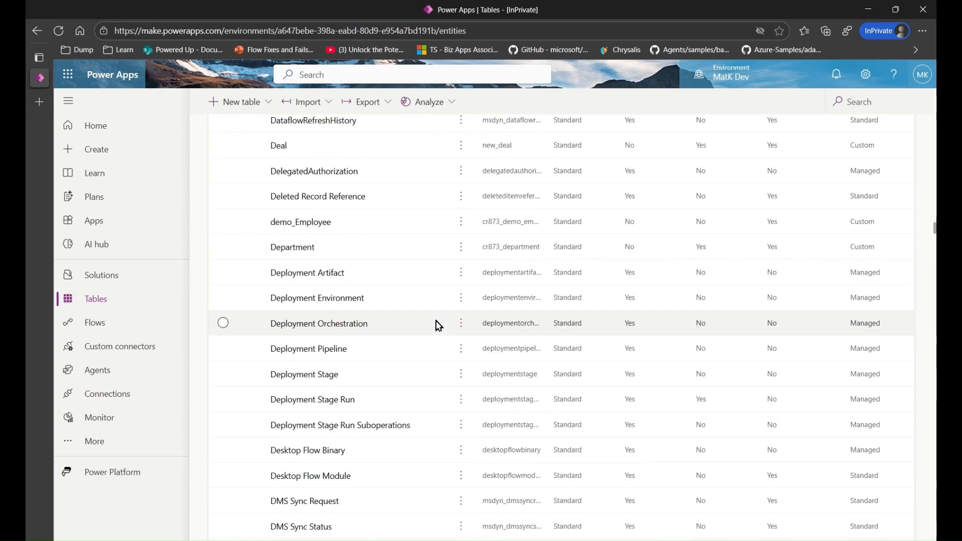
scroll(437, 322, up, 20)
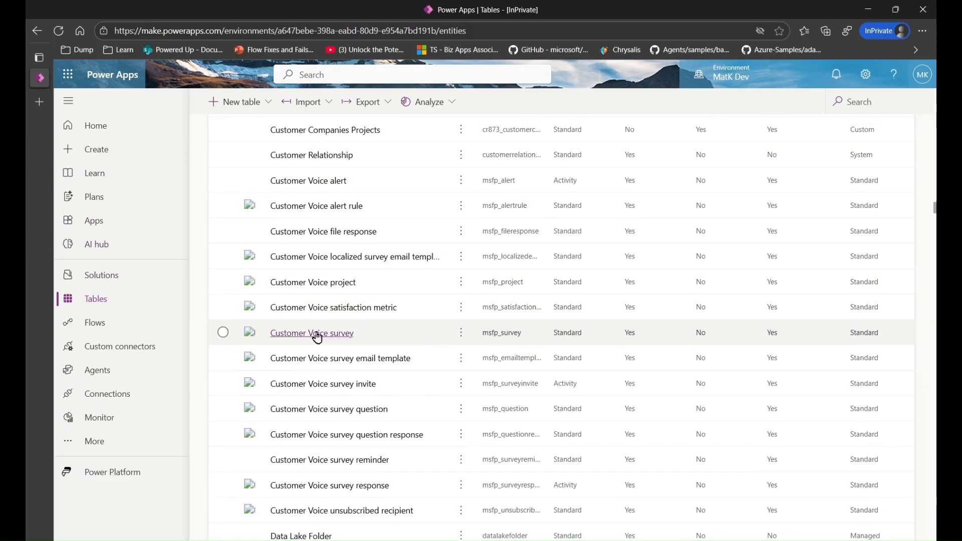
scroll(395, 316, up, 15)
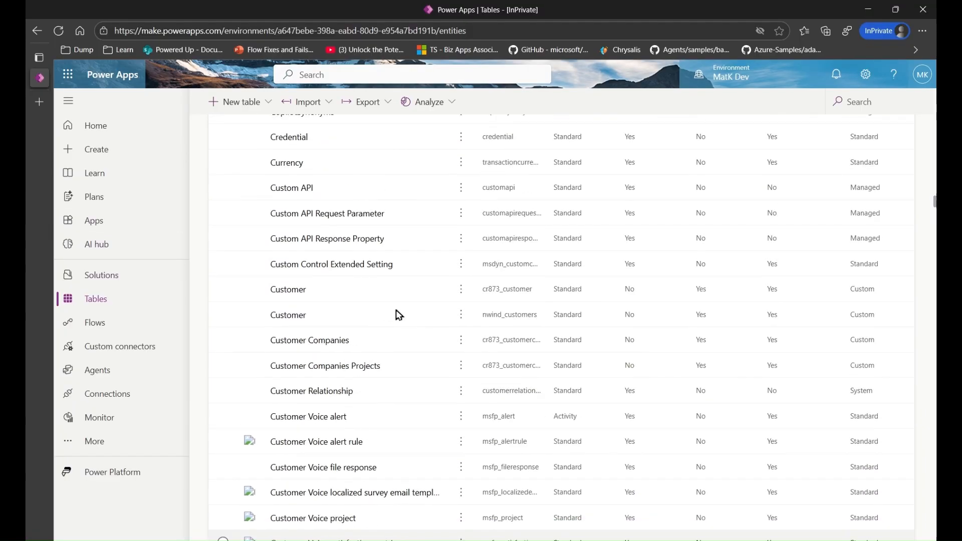
scroll(399, 313, up, 20)
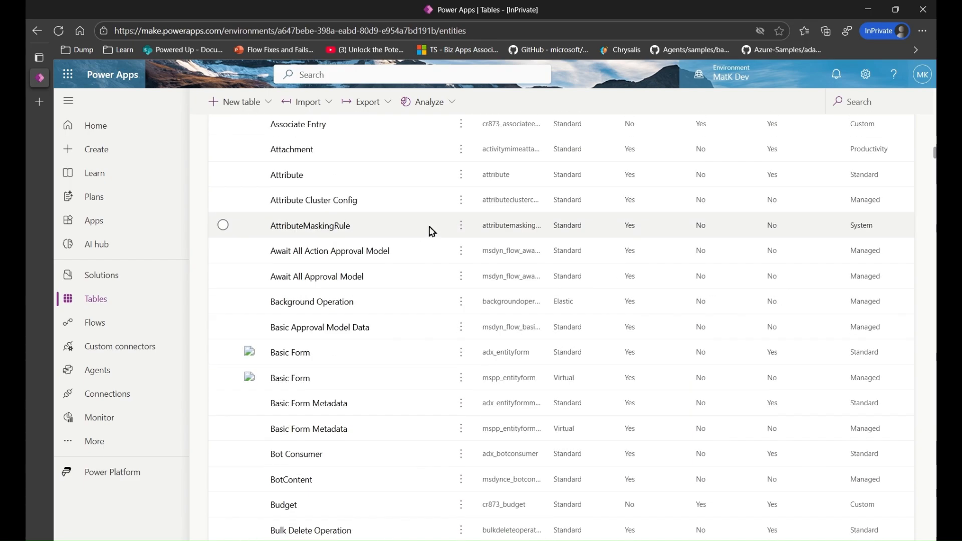
scroll(430, 230, down, 6)
scroll(465, 228, up, 20)
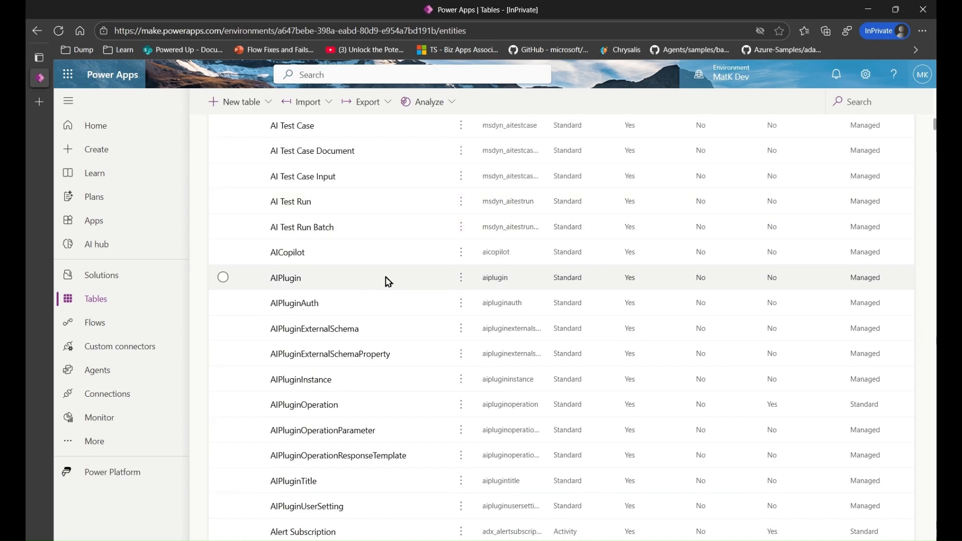
scroll(366, 311, up, 5)
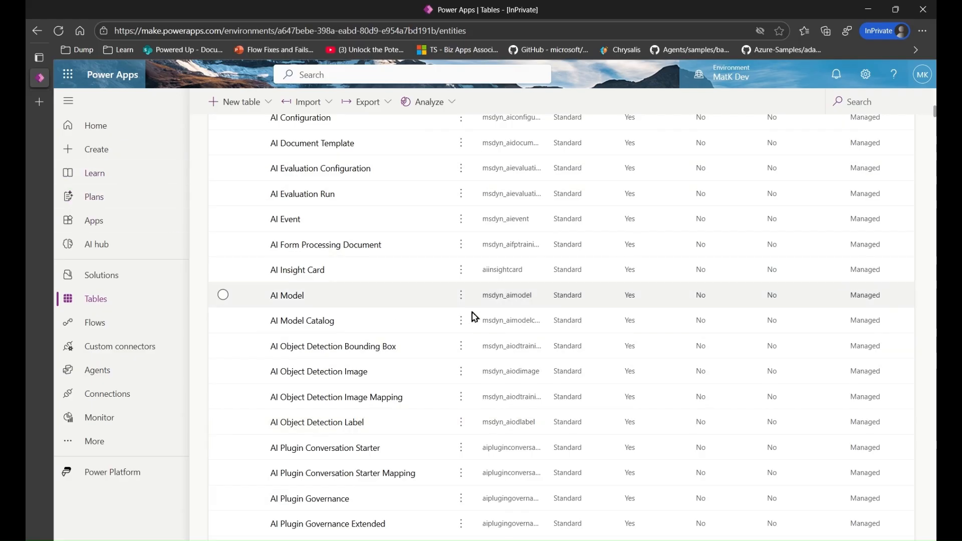
scroll(336, 317, up, 10)
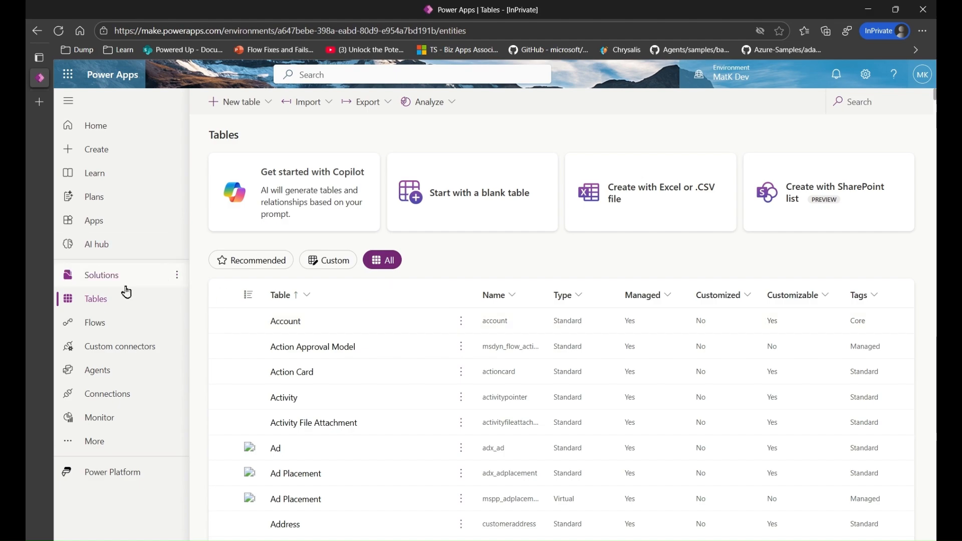
Step: Open the Account table and review its properties, columns and data
click(287, 325)
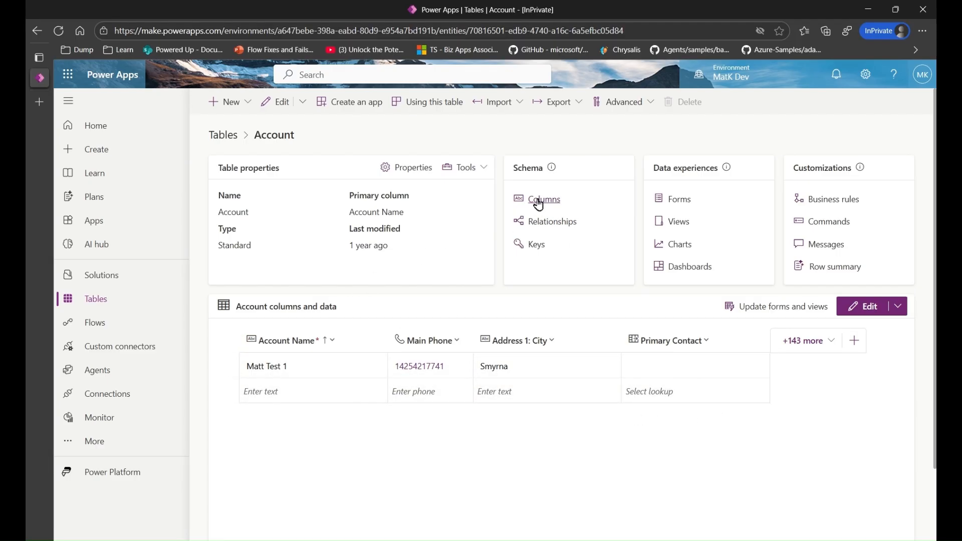
scroll(416, 357, down, 2)
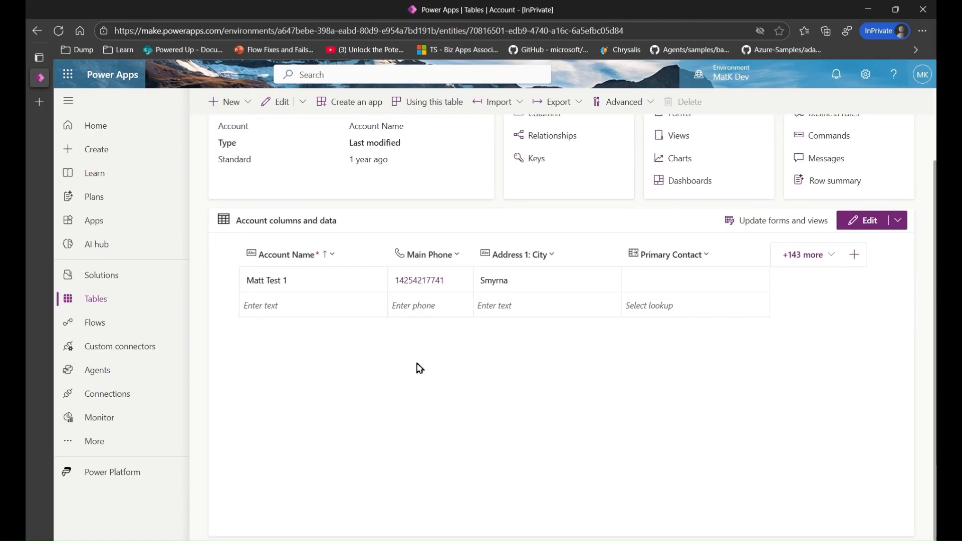
scroll(420, 360, up, 2)
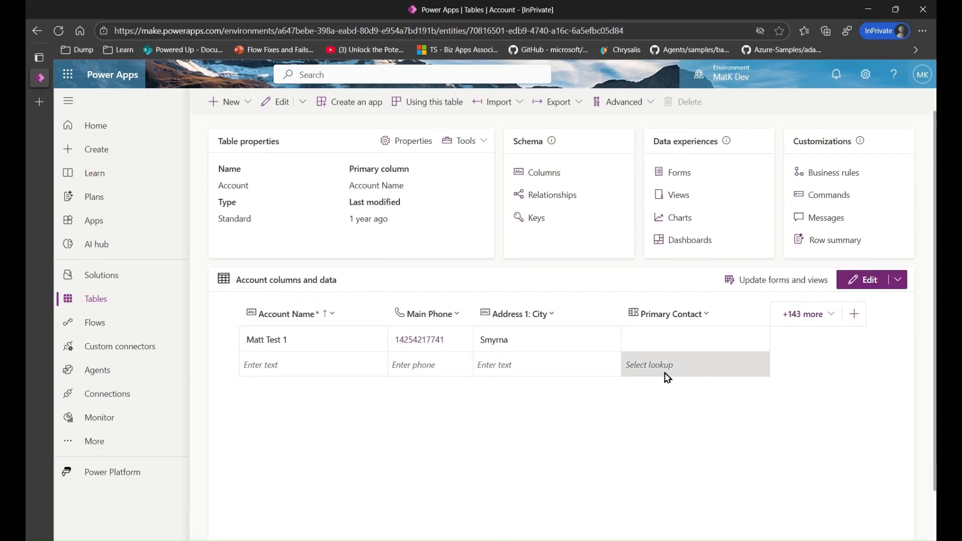
Step: Show all existing columns in the Account table's data grid and save the column selection
click(809, 327)
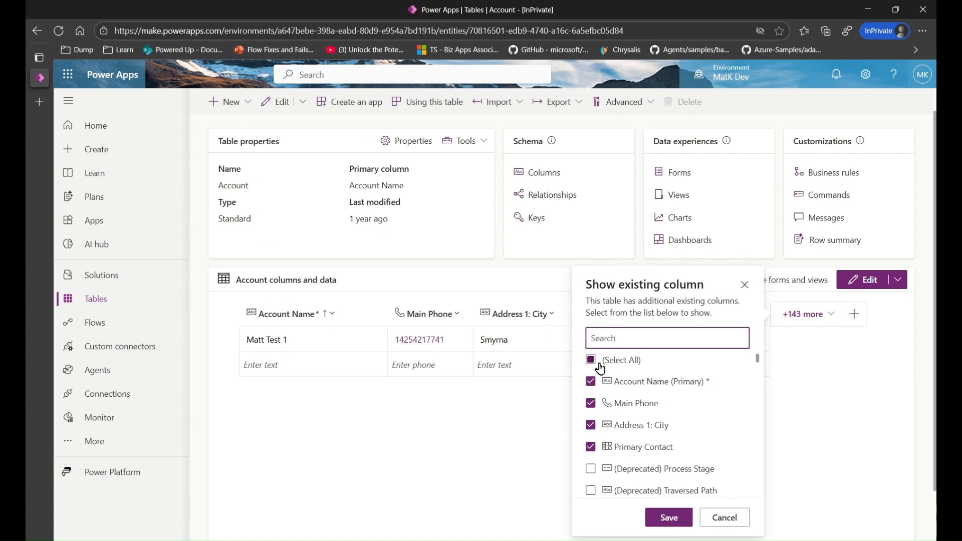
scroll(622, 376, down, 5)
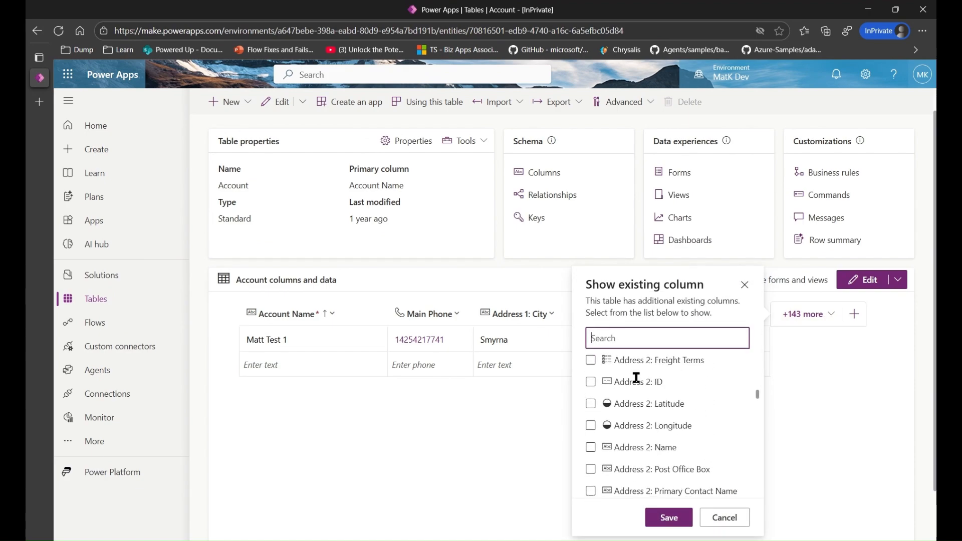
scroll(636, 377, up, 4)
scroll(641, 376, up, 2)
click(591, 360)
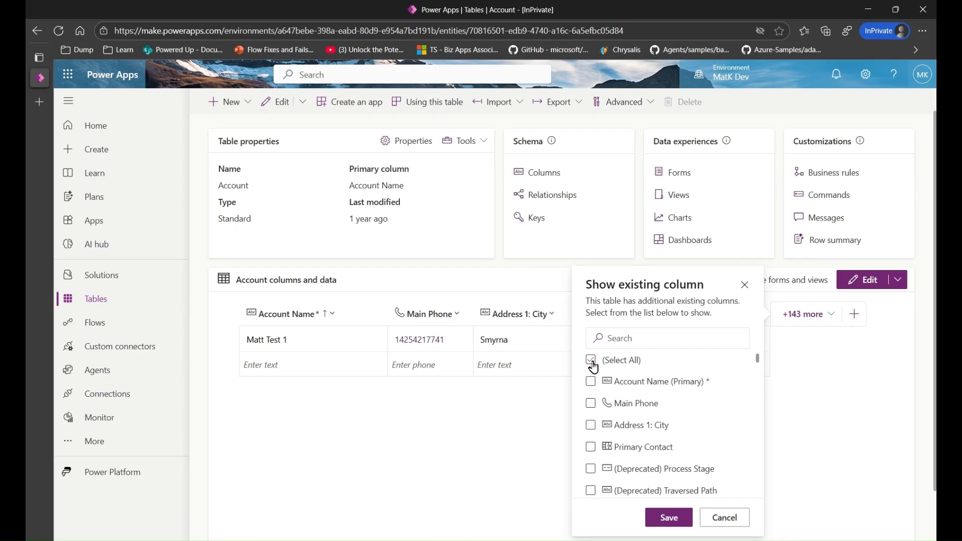
click(591, 360)
click(669, 518)
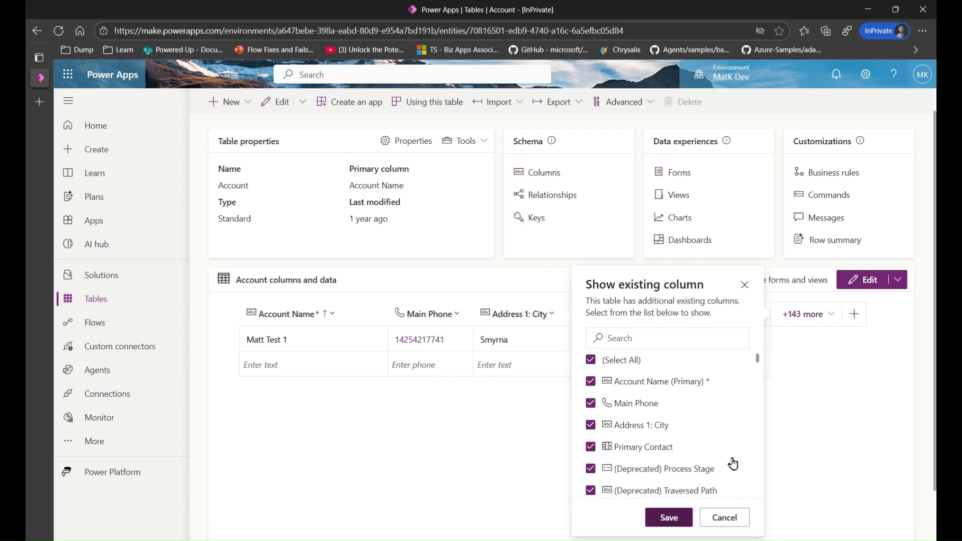
scroll(640, 419, down, 2)
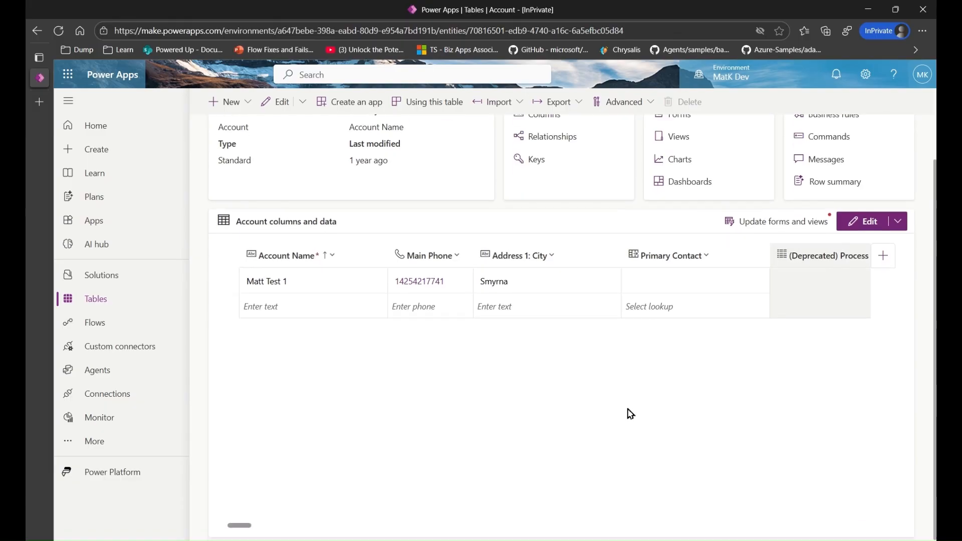
scroll(612, 398, up, 2)
Step: Open the Account data for full-page editing and assign an existing person as the Primary Contact of the filled account row
click(848, 321)
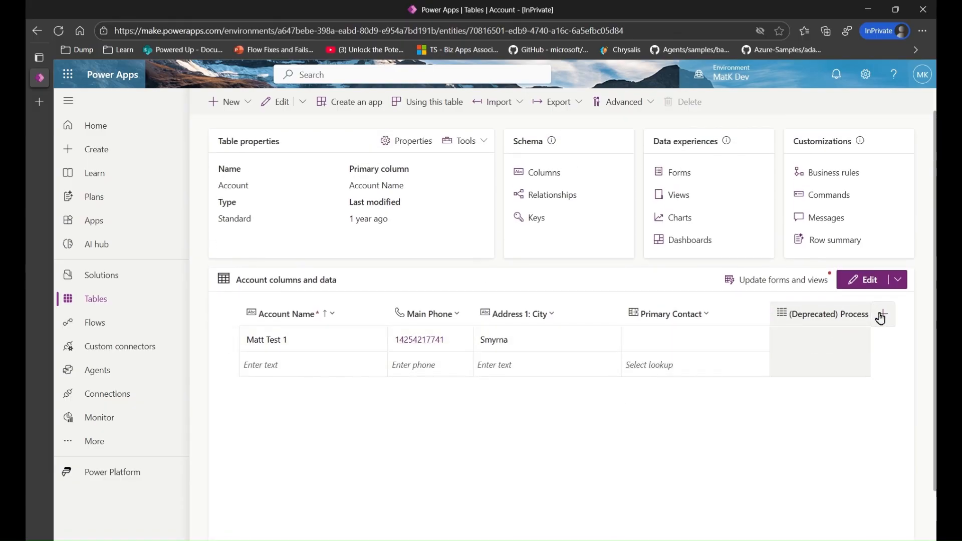
click(861, 282)
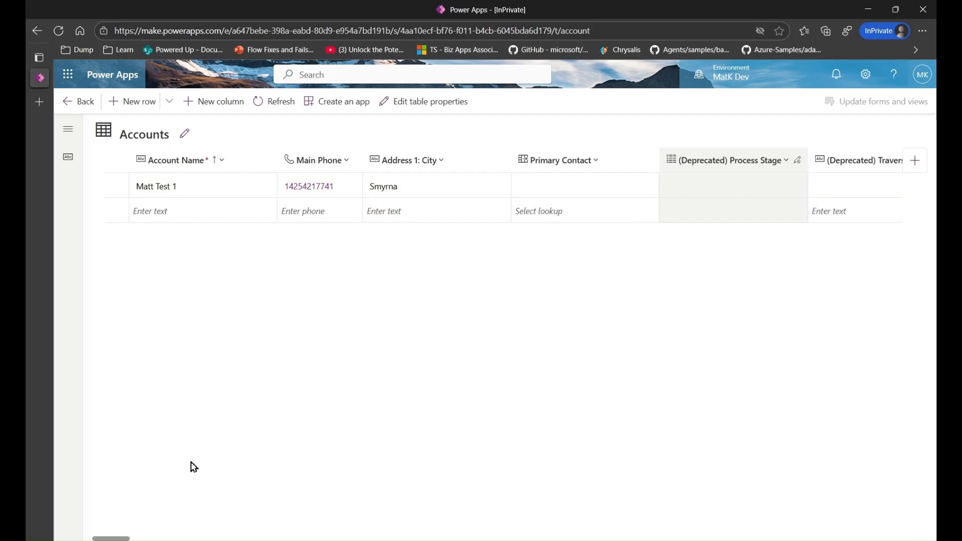
click(580, 195)
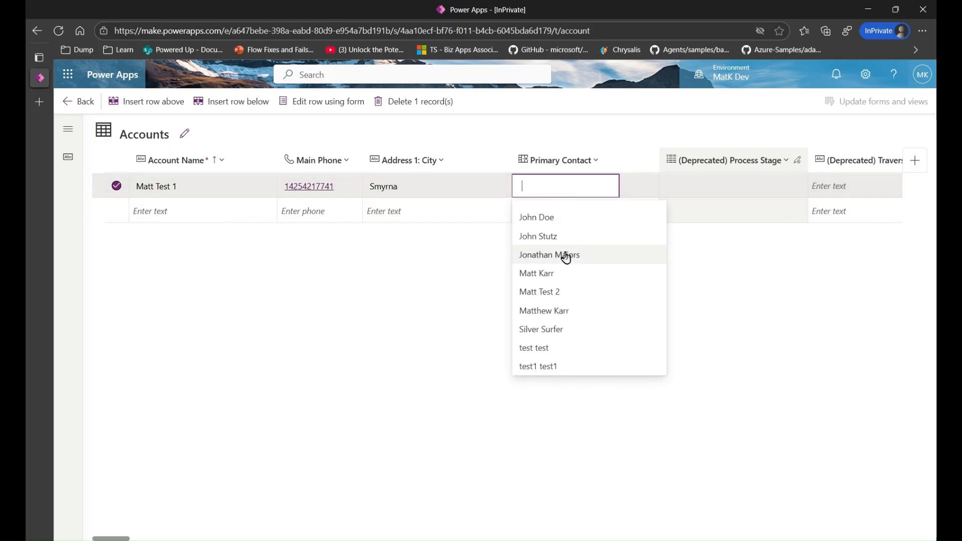
click(546, 311)
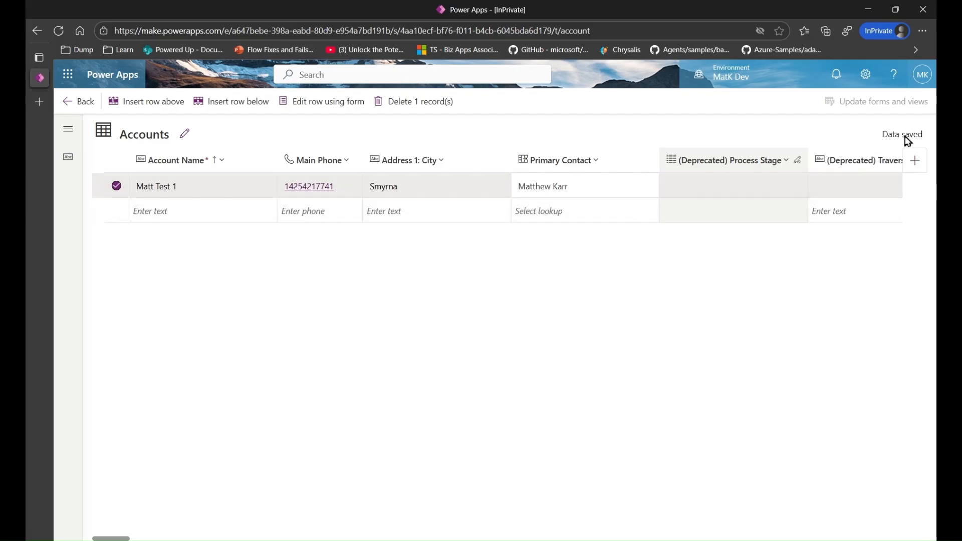
Step: Look through the account row's additional columns, from the address fields to credit and currency, and return to the first column
drag(120, 539, 143, 531)
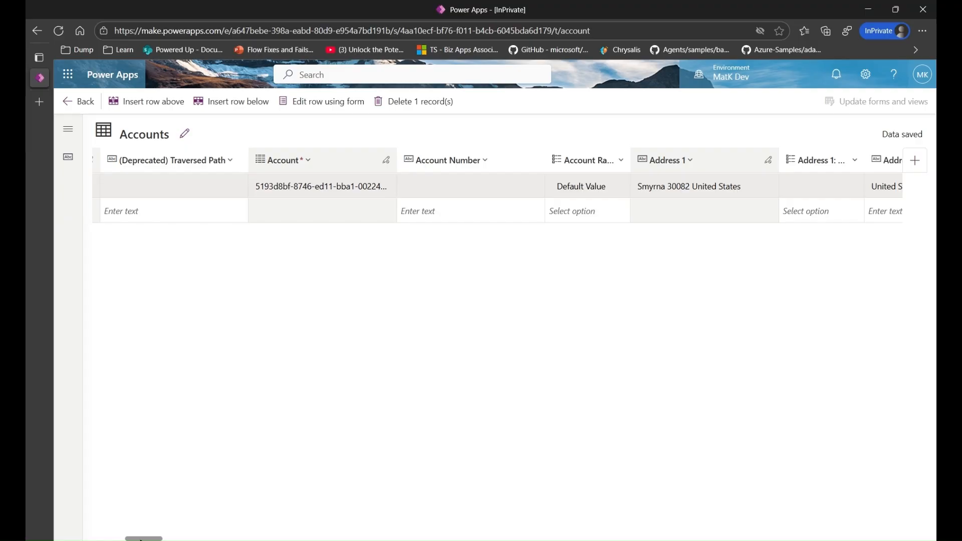
drag(140, 540, 517, 525)
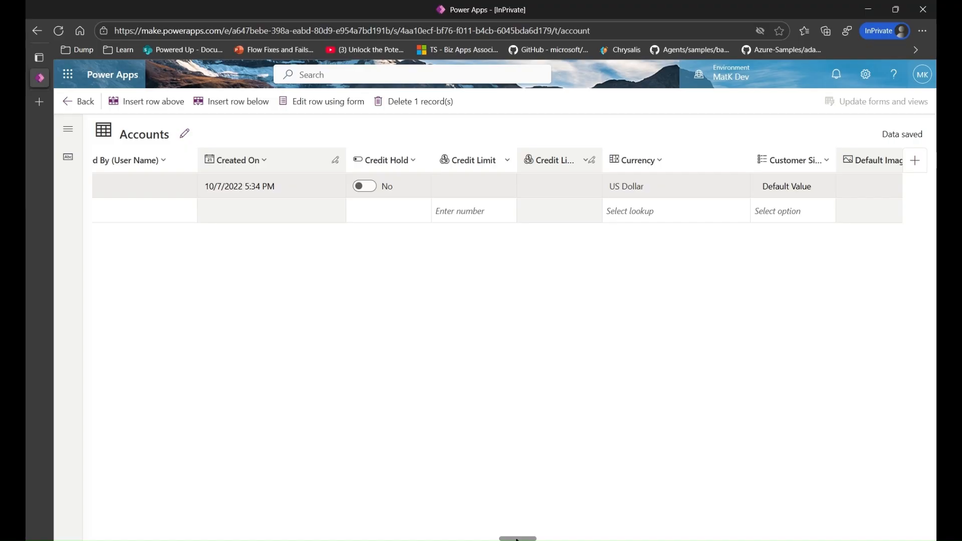
drag(518, 539, 100, 536)
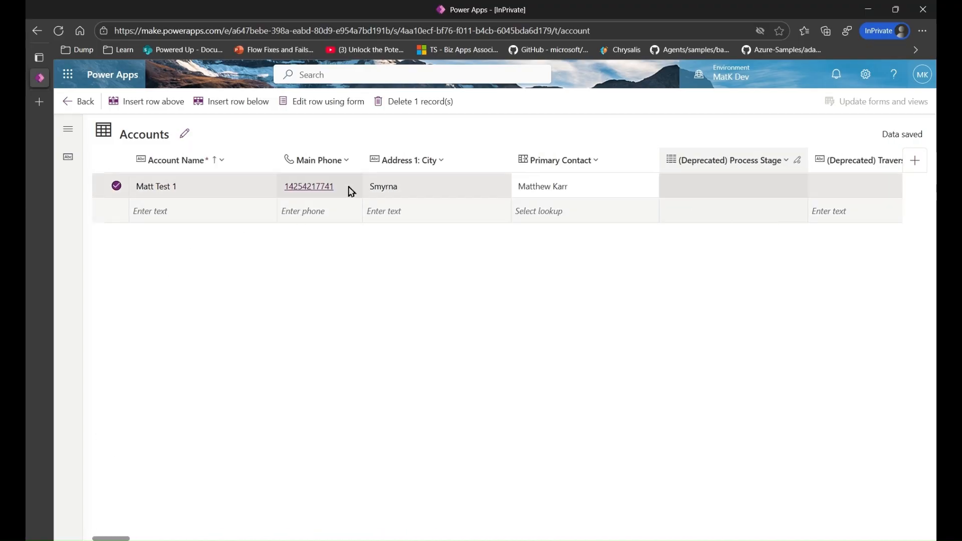
Step: Return to the Account table's column list, widen the Data type column and review the data types of the existing columns
click(81, 105)
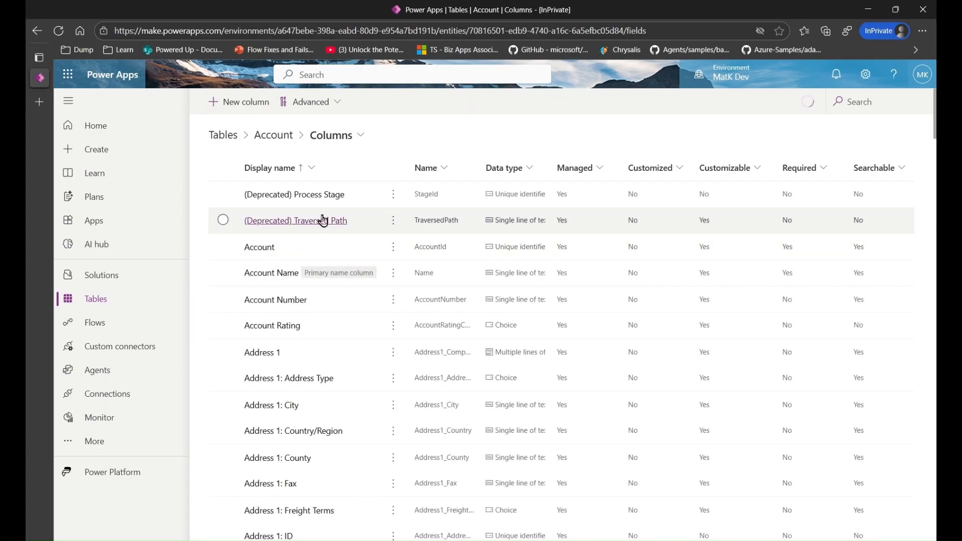
scroll(299, 220, down, 2)
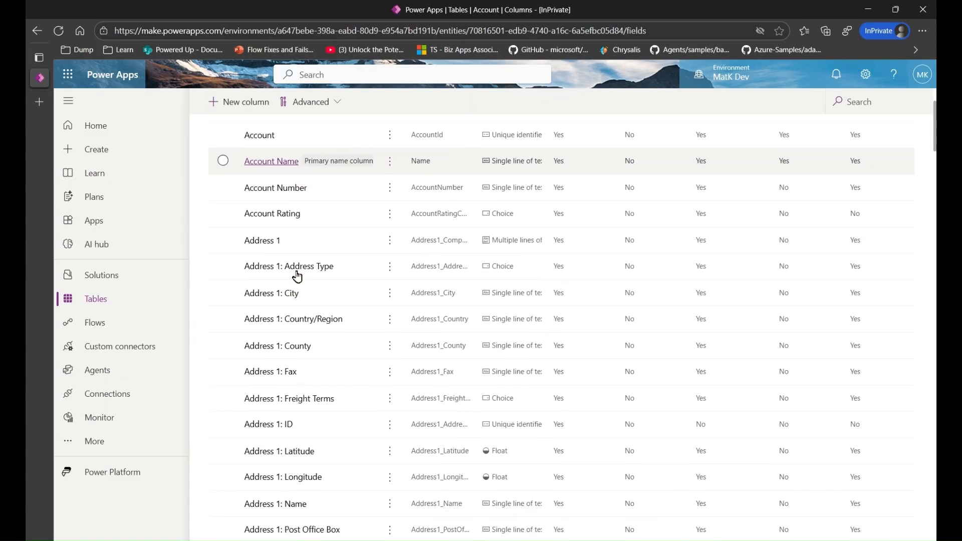
scroll(296, 273, up, 2)
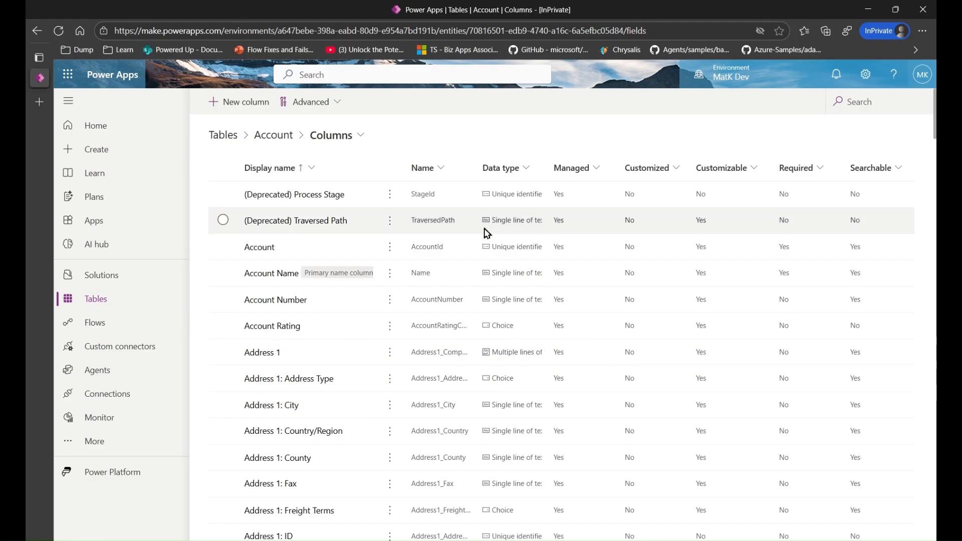
drag(543, 172, 553, 169)
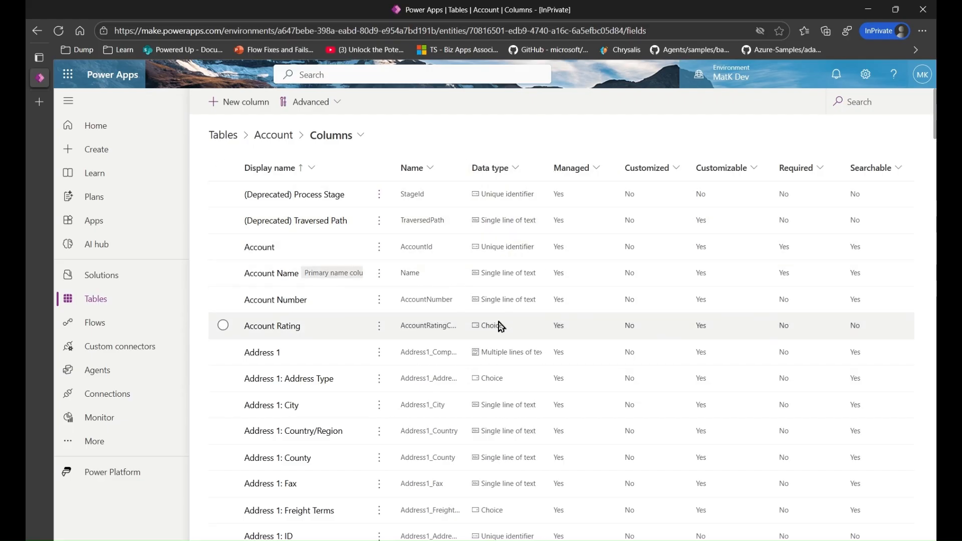
scroll(487, 330, down, 5)
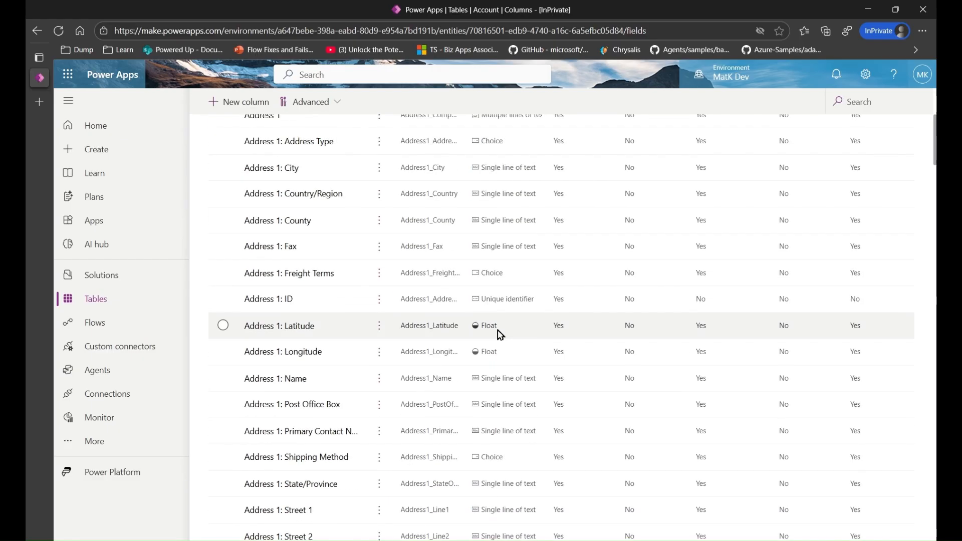
scroll(499, 333, up, 3)
scroll(498, 300, up, 2)
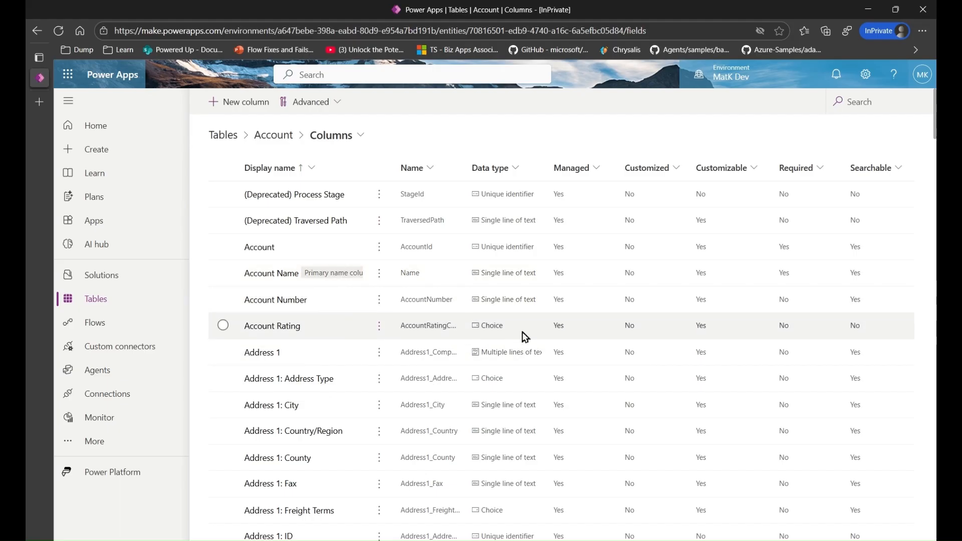
scroll(471, 324, down, 20)
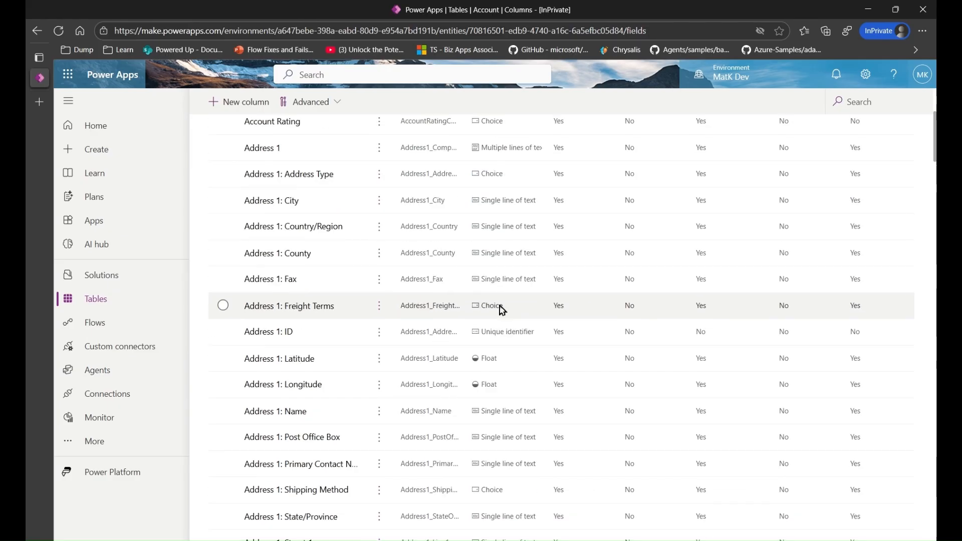
scroll(509, 296, down, 9)
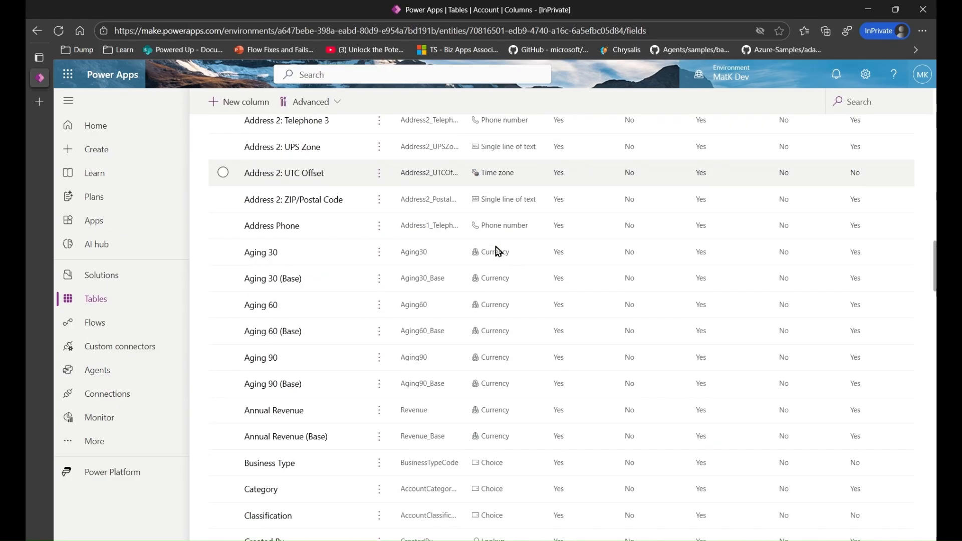
scroll(501, 314, up, 5)
Step: Start a new column with the display name "Customer Address" and look through the available data types, including the text variants
click(239, 102)
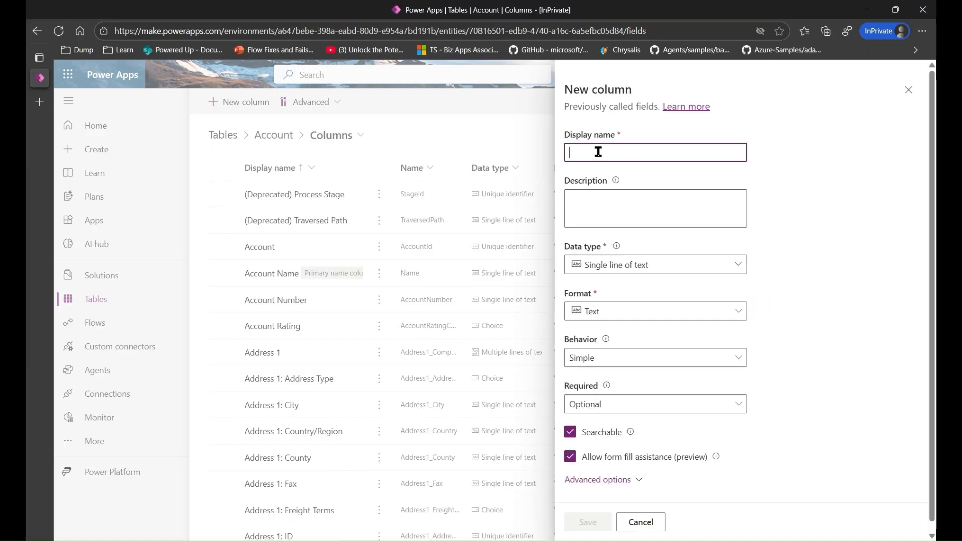
text(Customer Address)
click(603, 223)
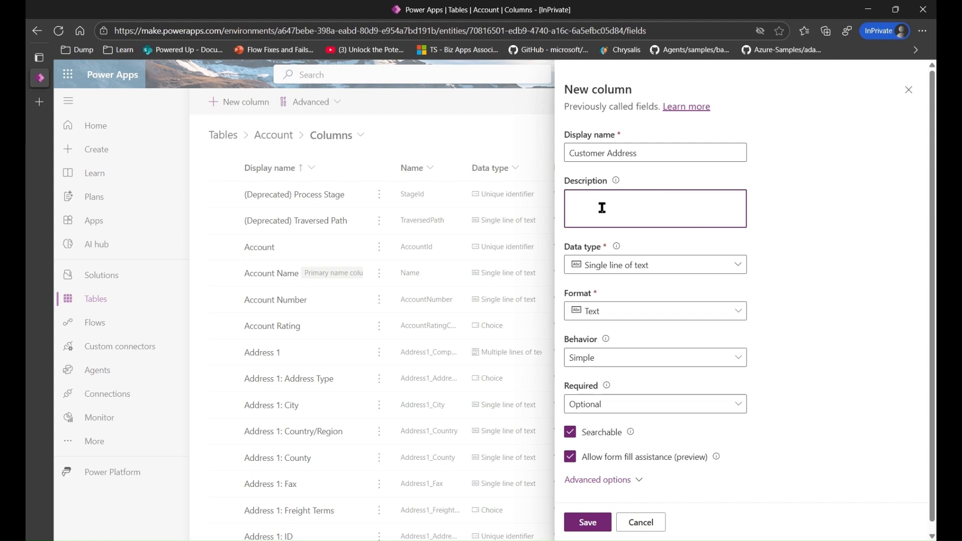
click(733, 271)
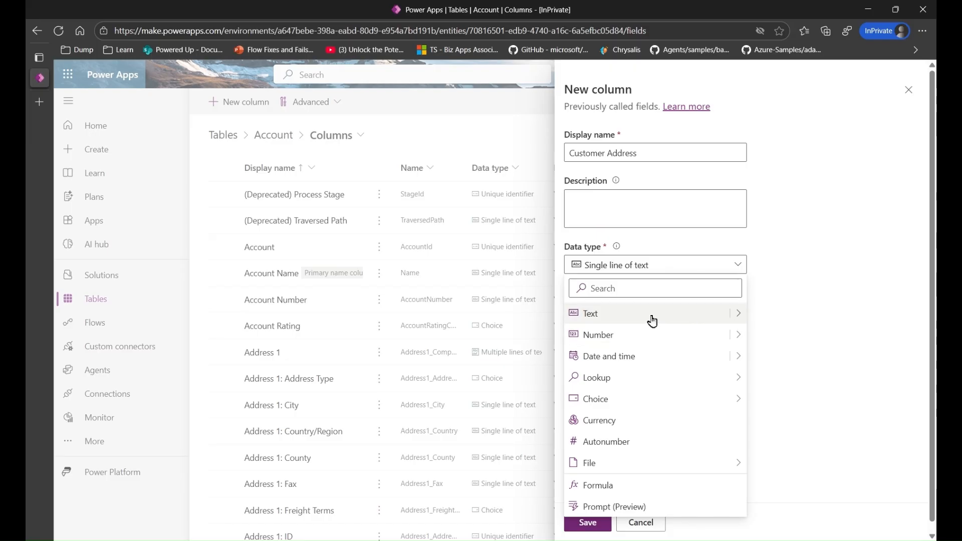
click(739, 315)
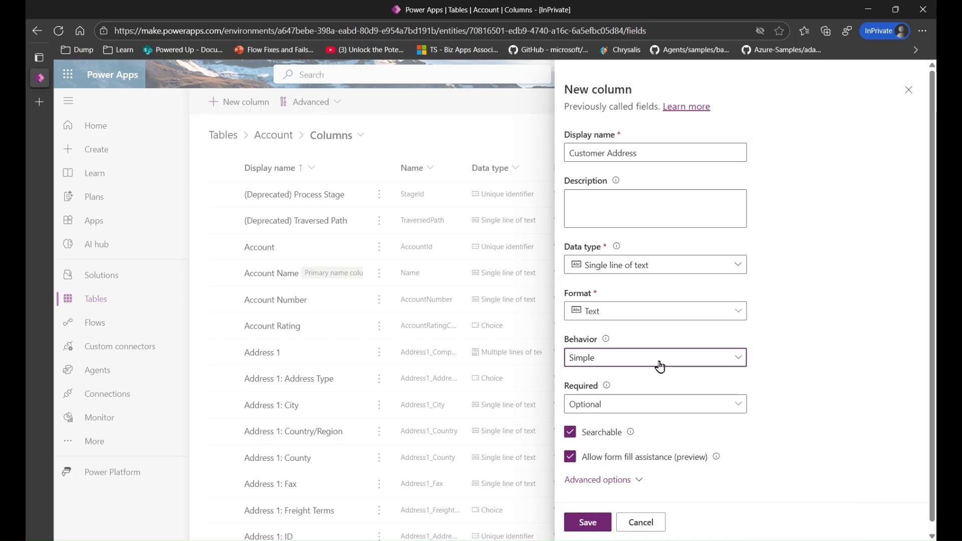
Step: Set the new column's behavior to Calculated and read the notices about this behavior
click(659, 363)
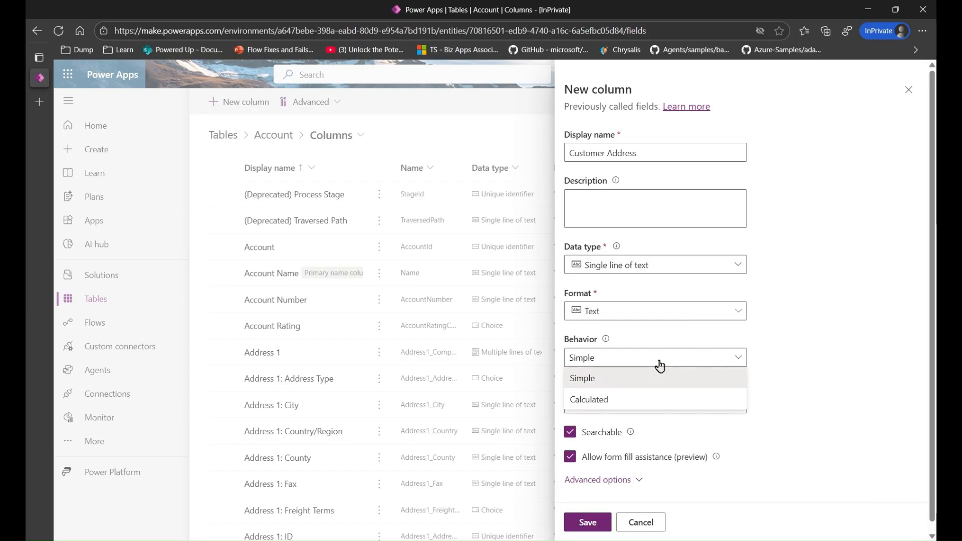
click(605, 406)
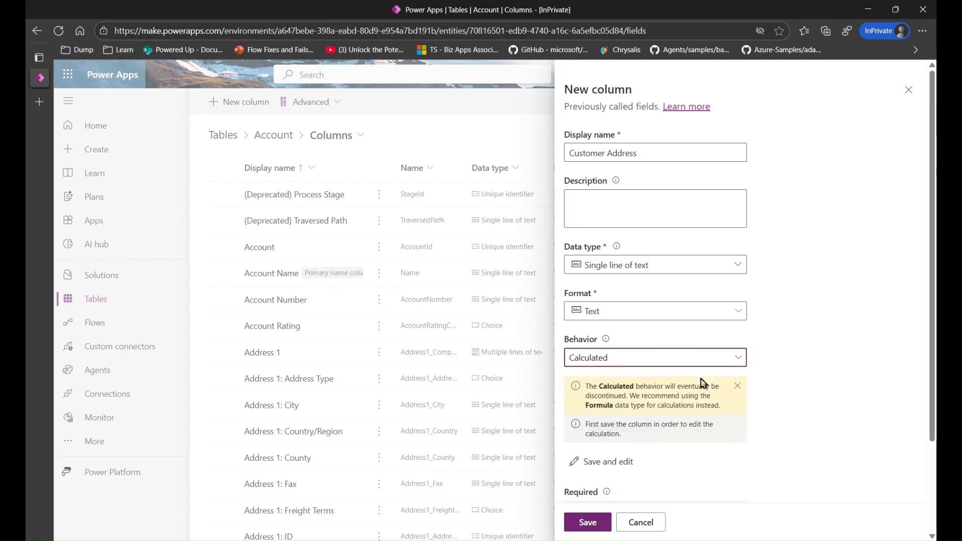
scroll(728, 337, down, 2)
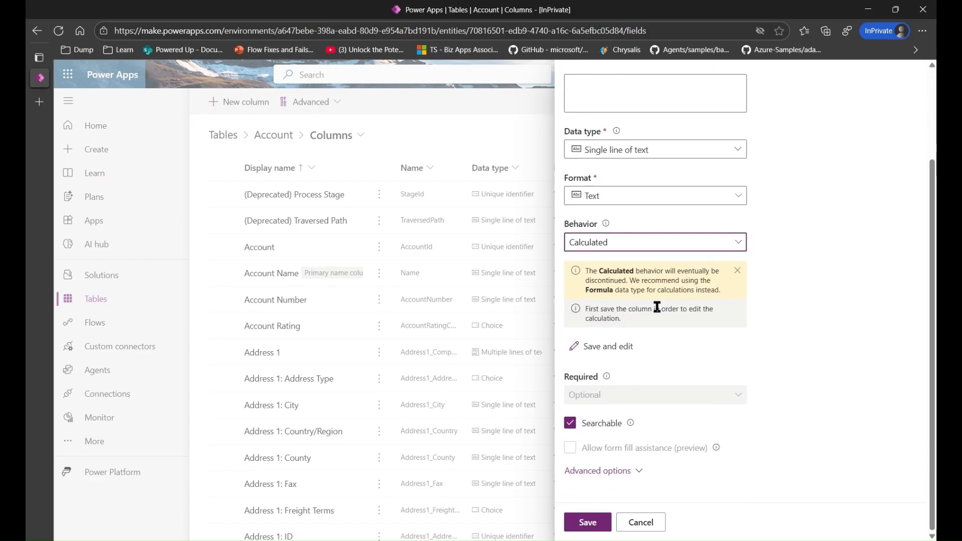
scroll(675, 266, up, 2)
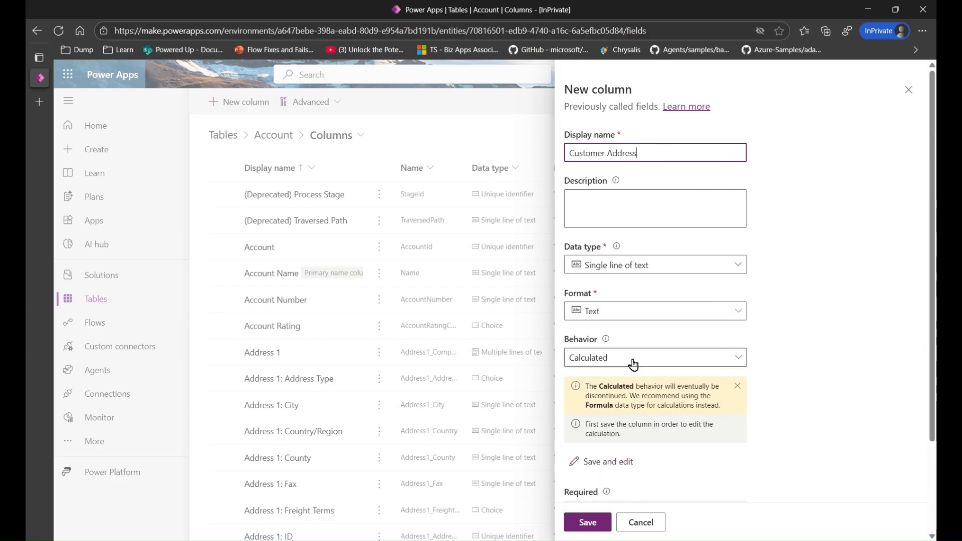
scroll(640, 358, down, 1)
drag(598, 327, 703, 345)
click(704, 346)
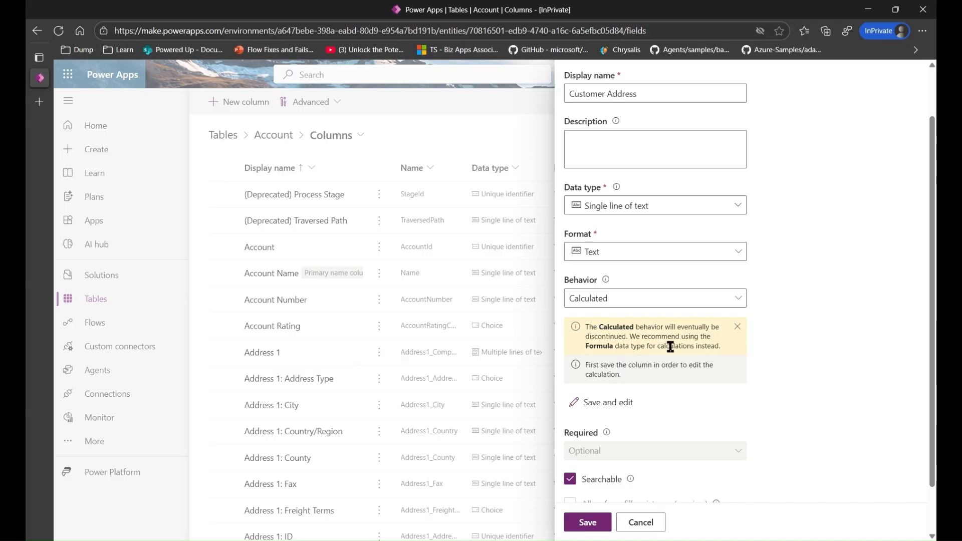
scroll(656, 346, up, 1)
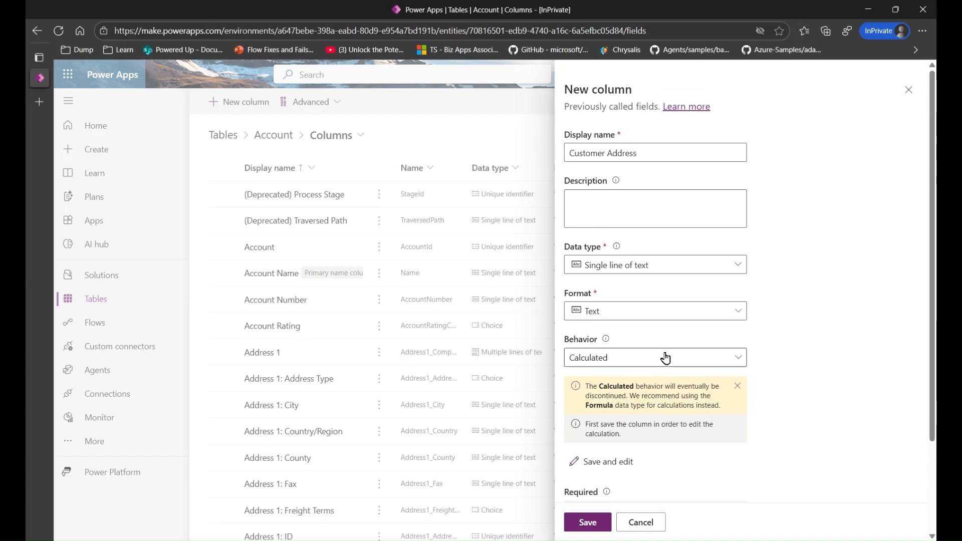
Step: Look at the text format options, switch the new column's data type to Formula and read the help for the formula field
click(641, 312)
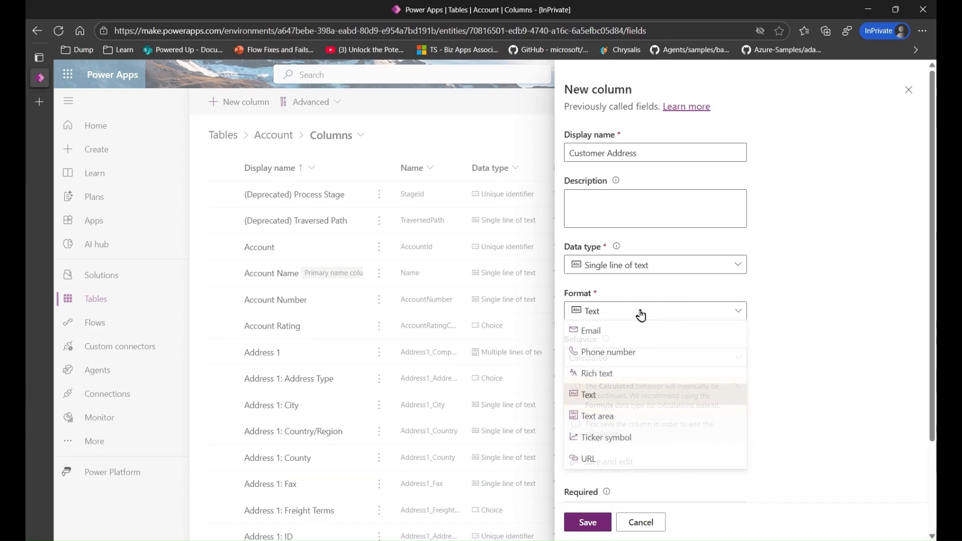
click(631, 270)
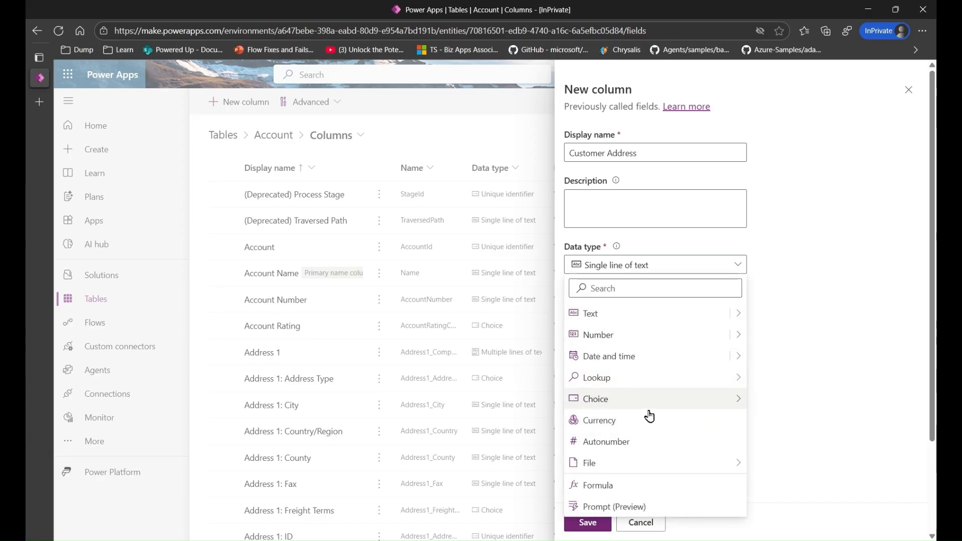
click(643, 487)
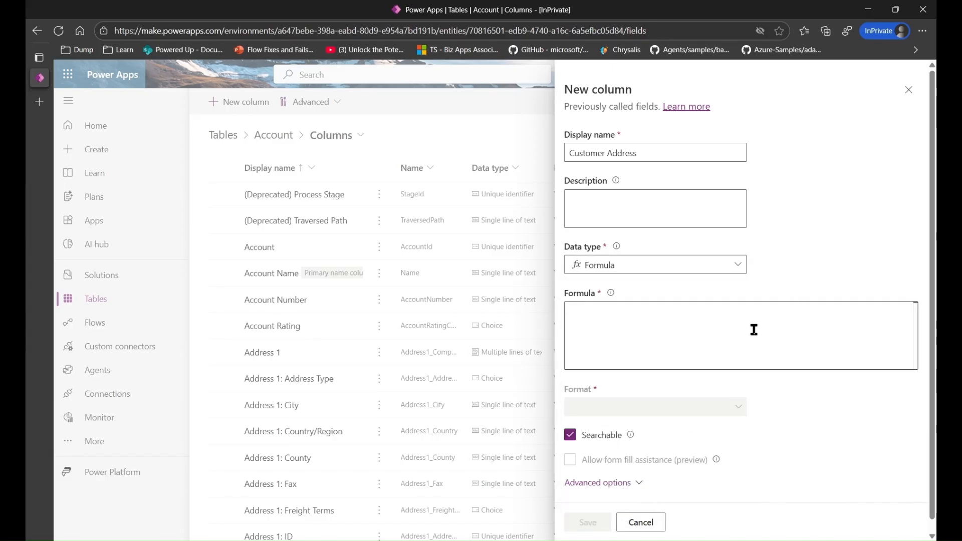
click(612, 296)
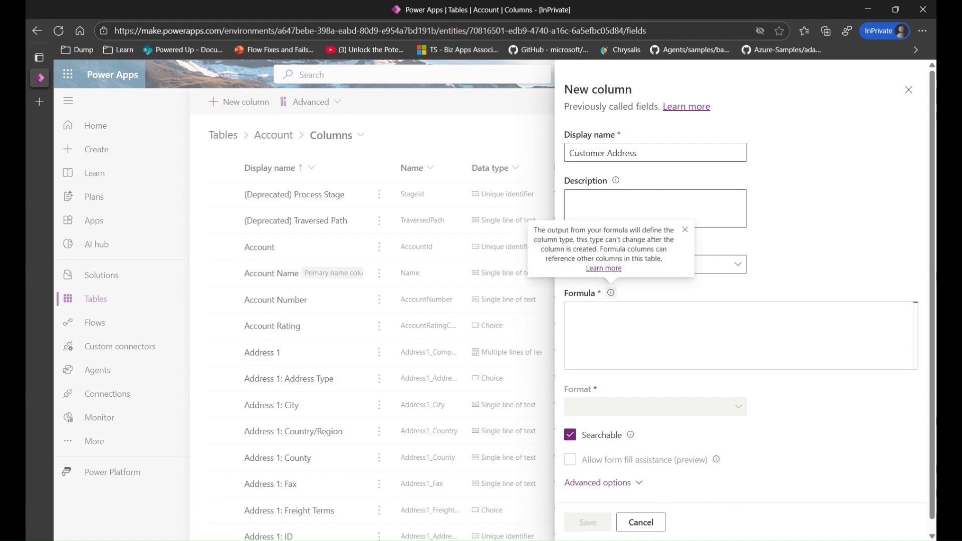
click(636, 327)
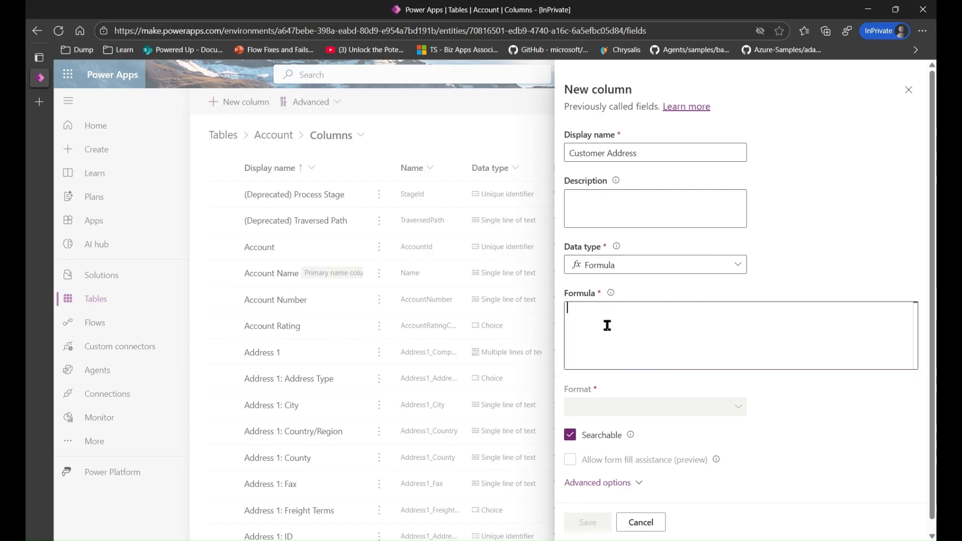
Step: Switch the data type to Prompt (Preview), examine the default classification instructions in the prompt editor and close it without saving
click(688, 271)
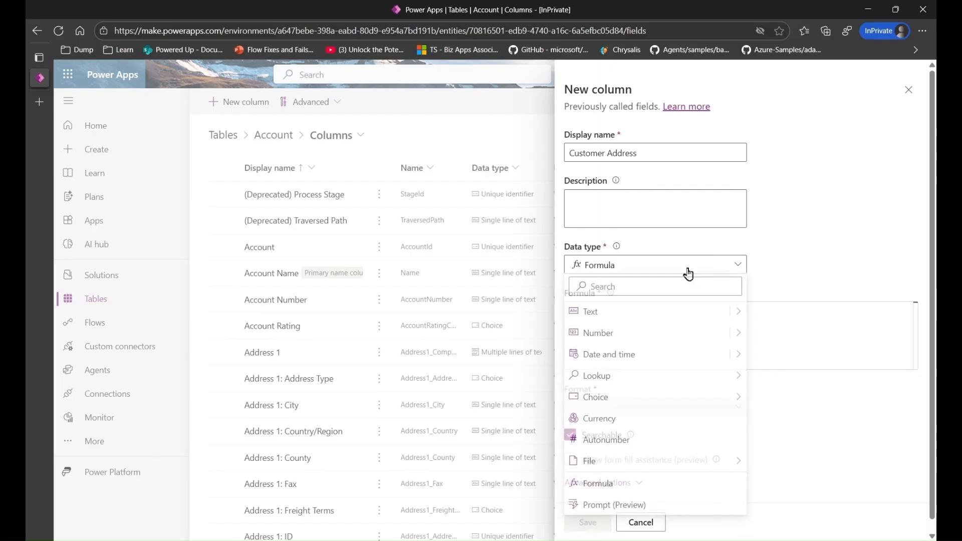
click(645, 508)
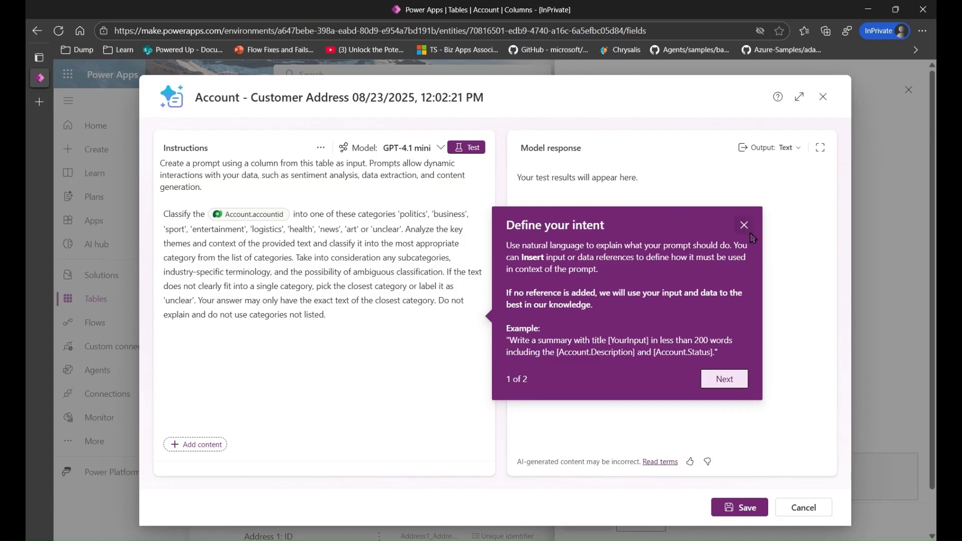
drag(275, 229, 405, 242)
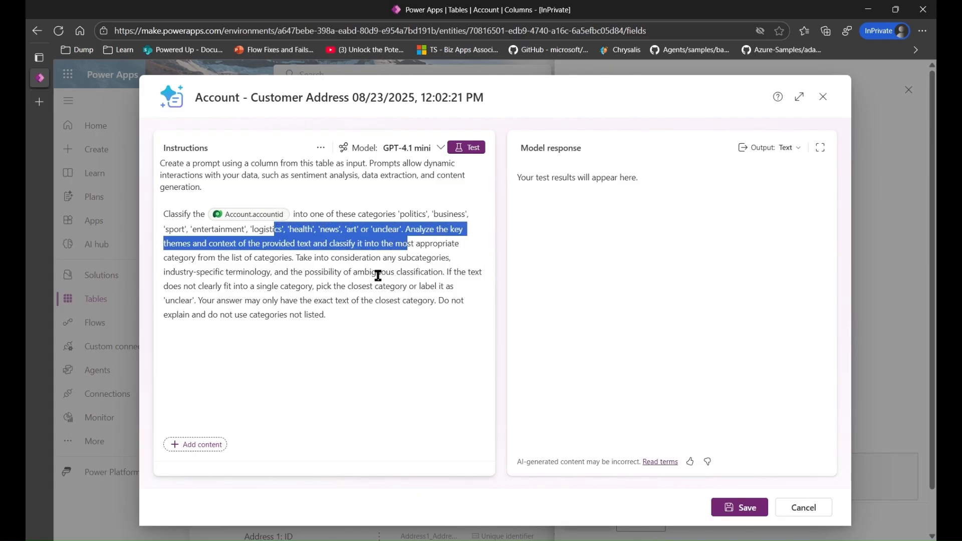
click(346, 297)
drag(287, 229, 366, 235)
click(349, 271)
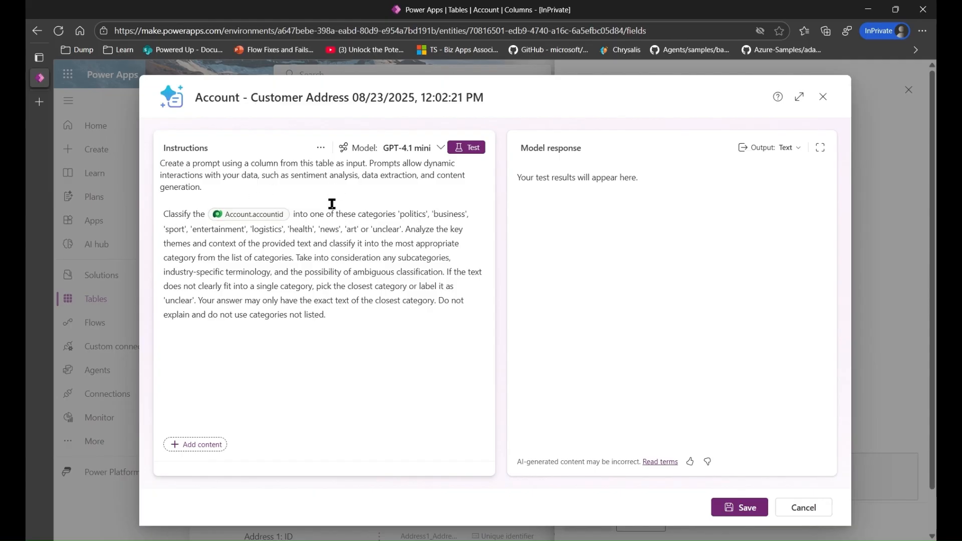
drag(348, 228, 420, 244)
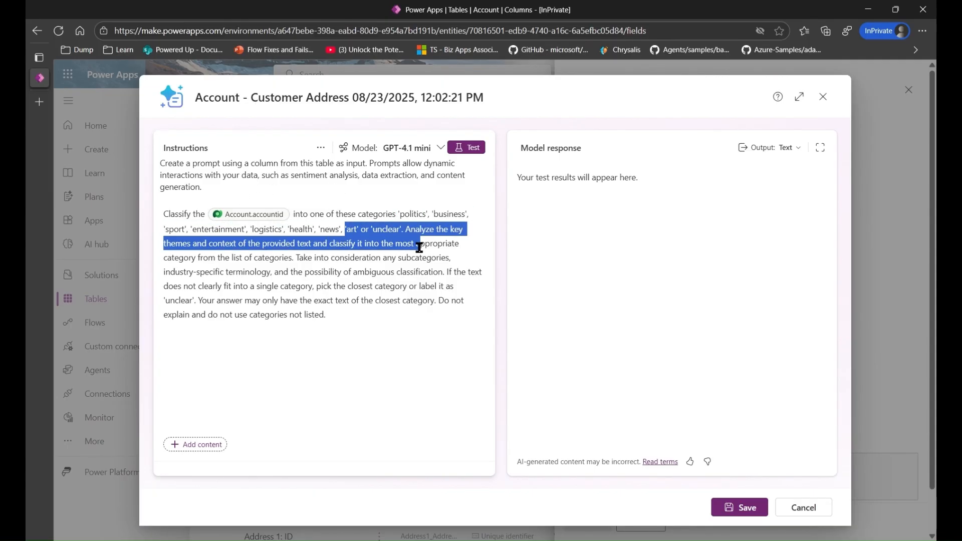
click(401, 272)
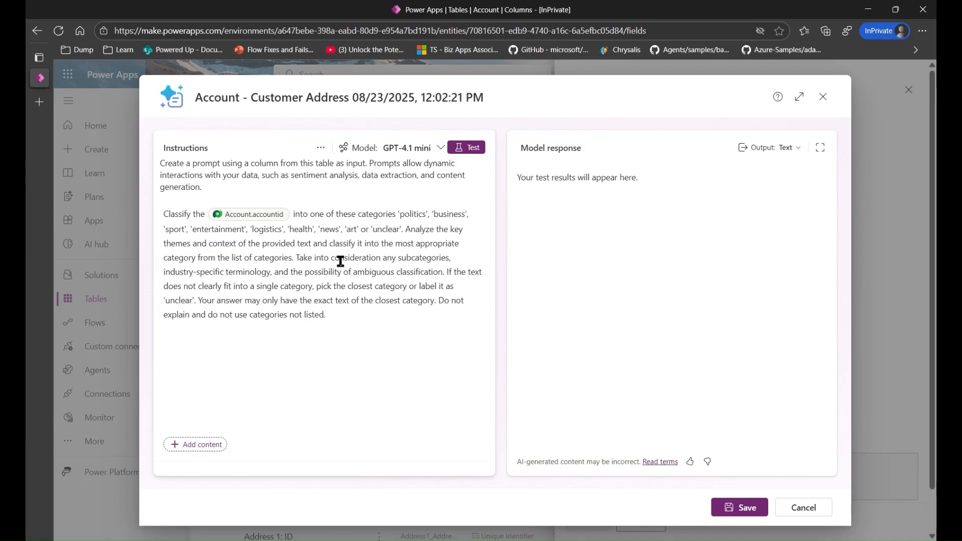
click(822, 99)
Step: Set the new column's data type to Single line of text and review its advanced options, from schema name and maximum character count to auditing
click(653, 269)
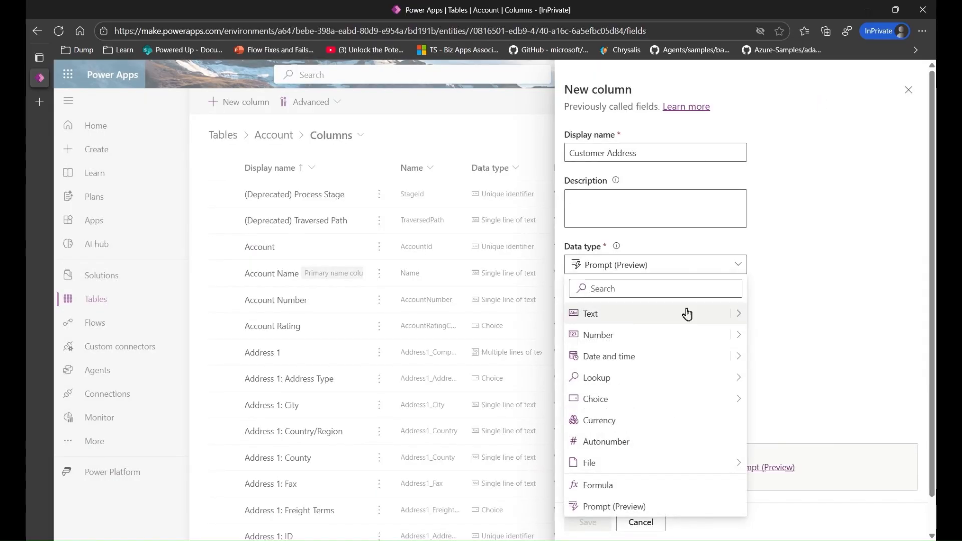
click(661, 314)
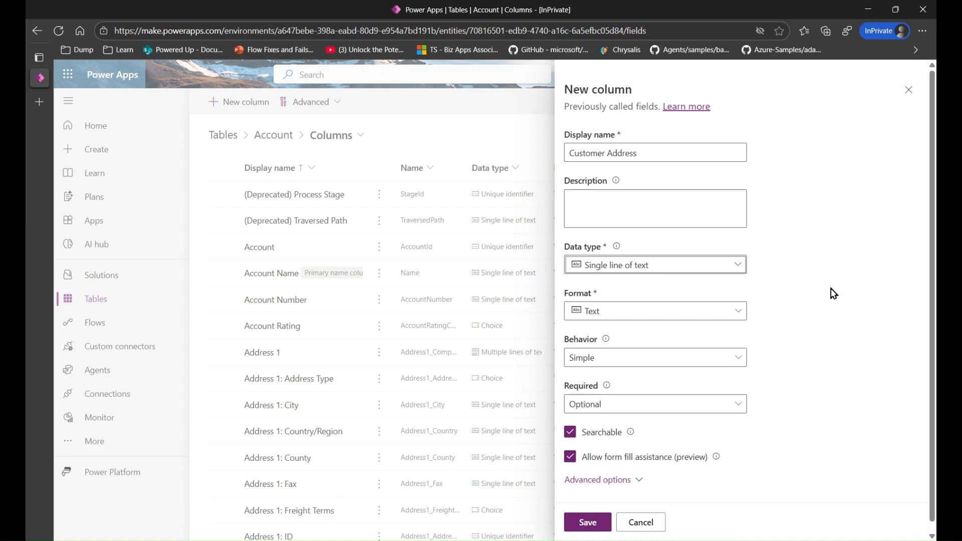
click(639, 473)
scroll(812, 386, down, 3)
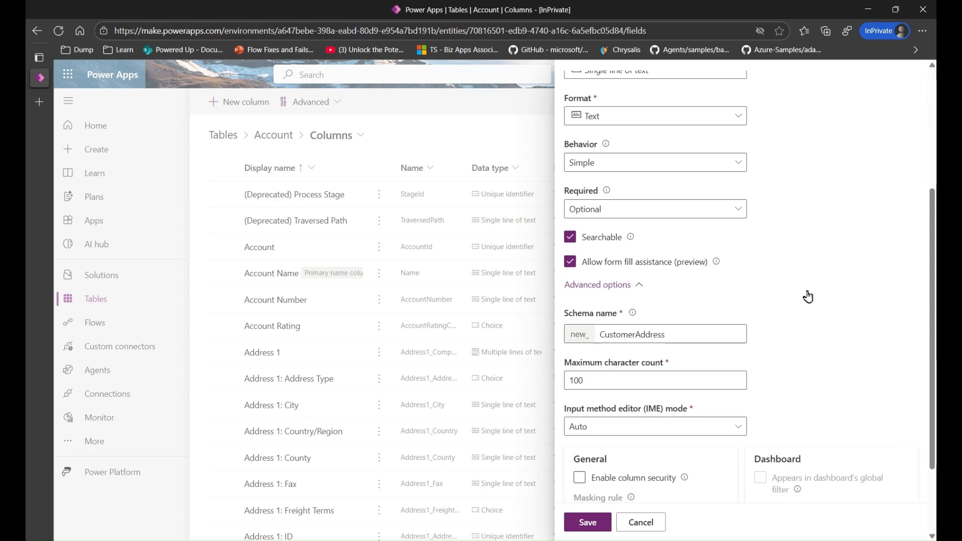
scroll(807, 296, down, 1)
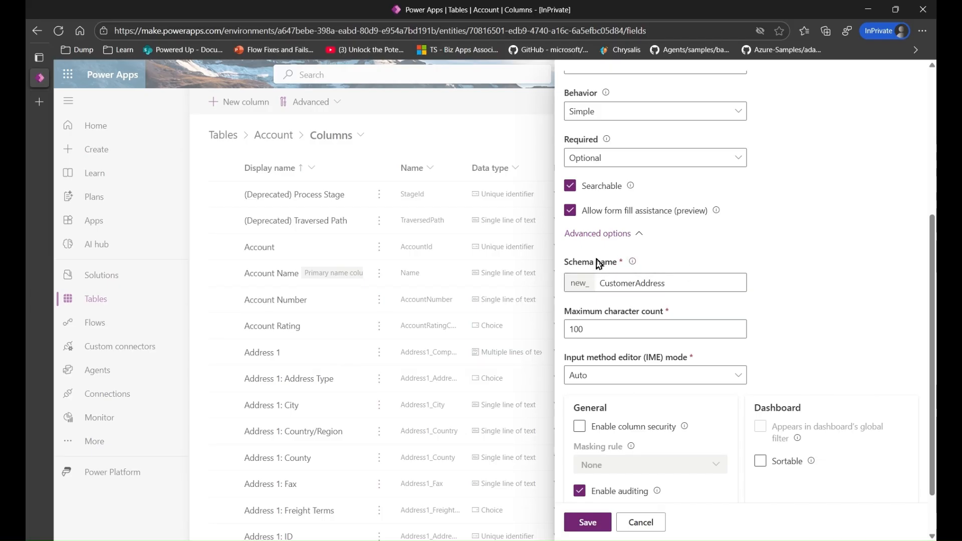
drag(572, 284, 587, 285)
scroll(742, 246, up, 6)
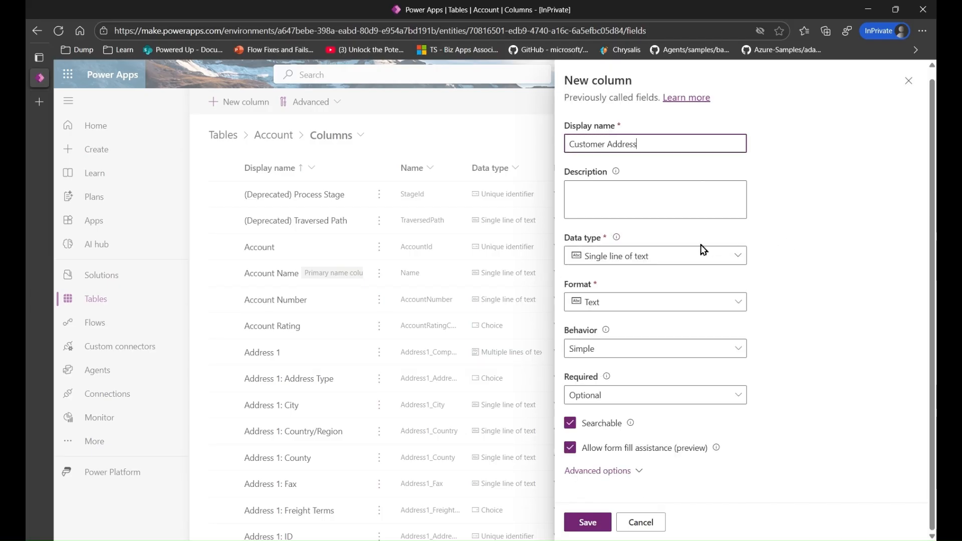
click(674, 260)
scroll(674, 260, down, 6)
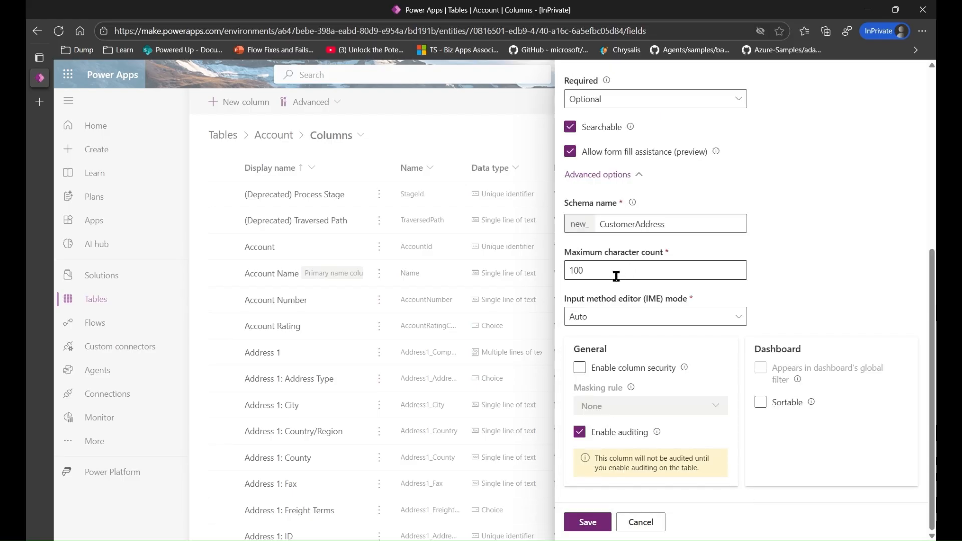
Step: Review the maximum character count setting of the new column
scroll(614, 279, up, 1)
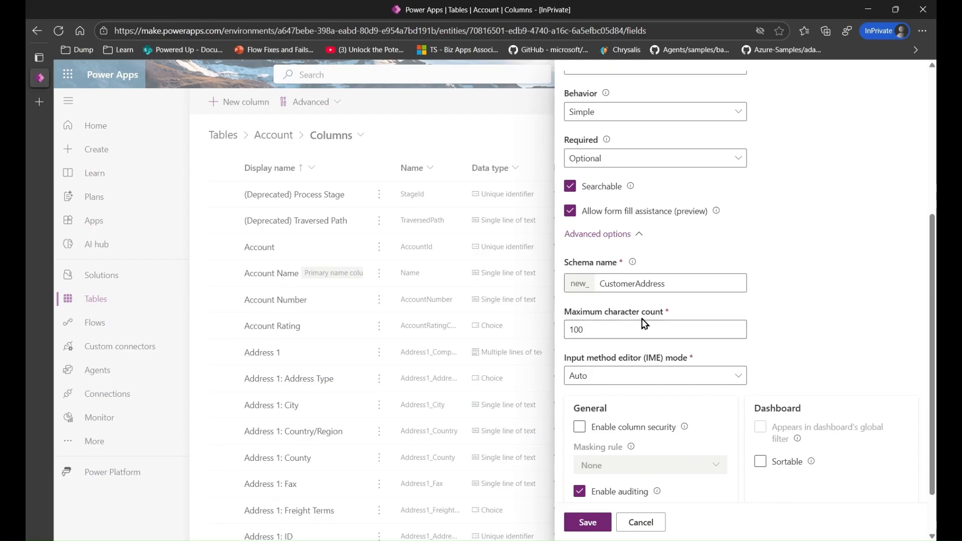
click(595, 331)
drag(594, 331, 572, 330)
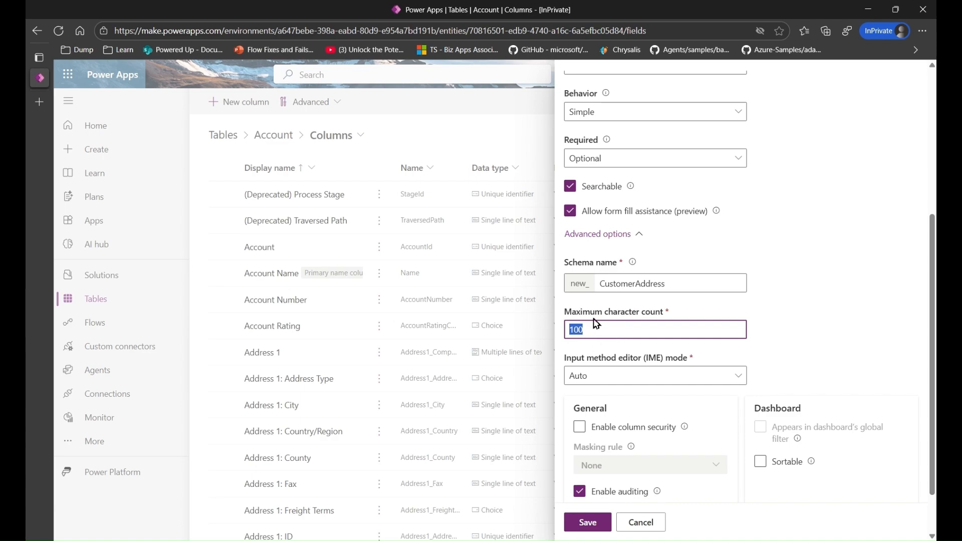
click(620, 329)
Step: Enable column security for the new column and look through the available masking rules, leaving the rule at None
scroll(806, 222, down, 2)
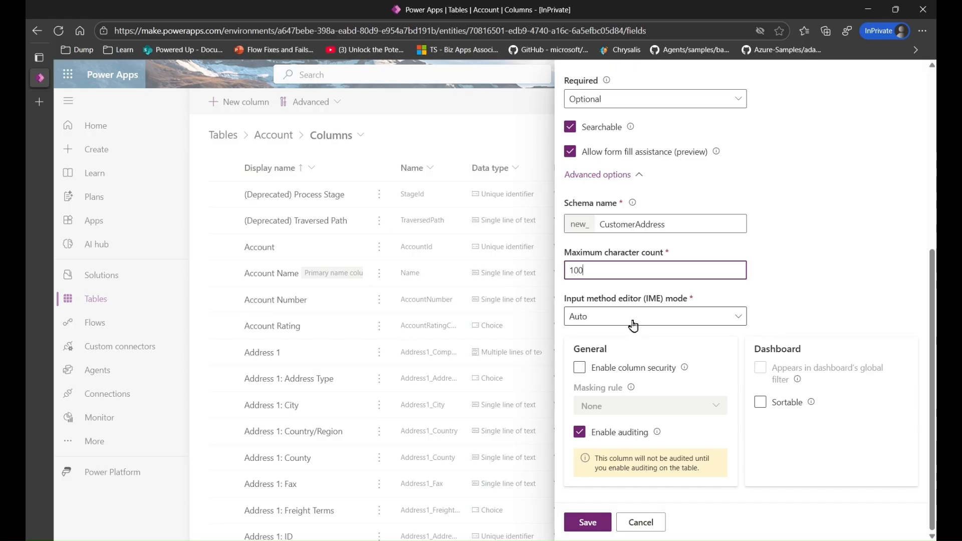
click(591, 370)
click(724, 407)
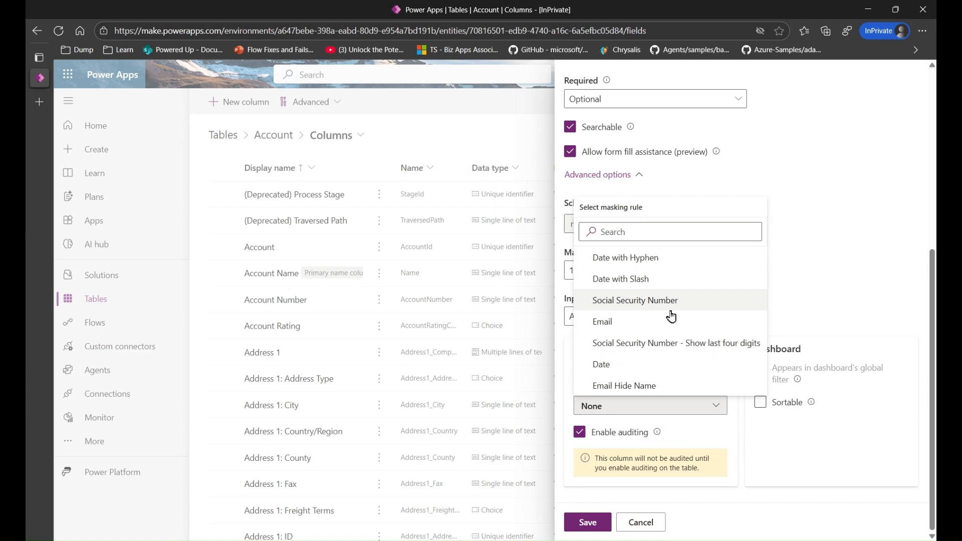
click(687, 443)
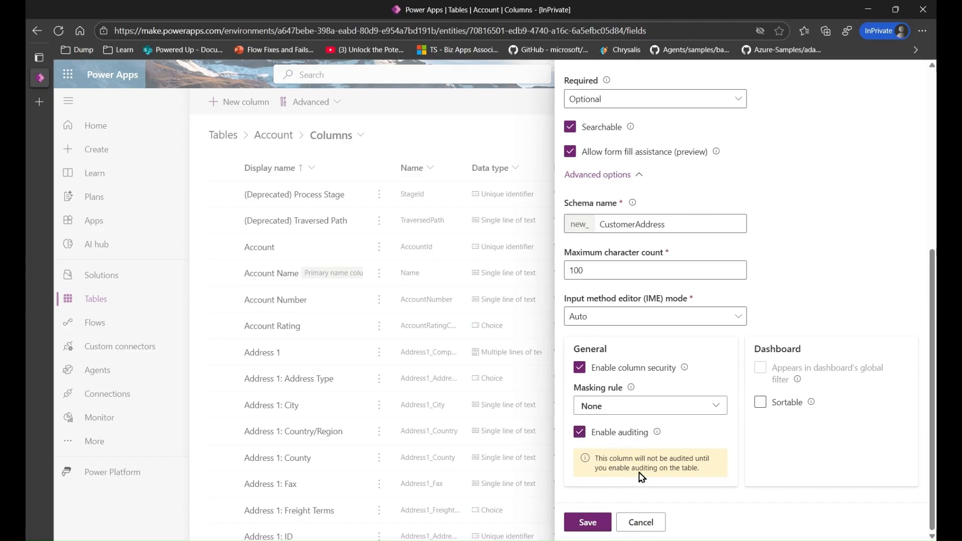
Step: Save the new Customer Address column in the Account table
scroll(639, 477, up, 1)
scroll(636, 481, down, 1)
click(597, 523)
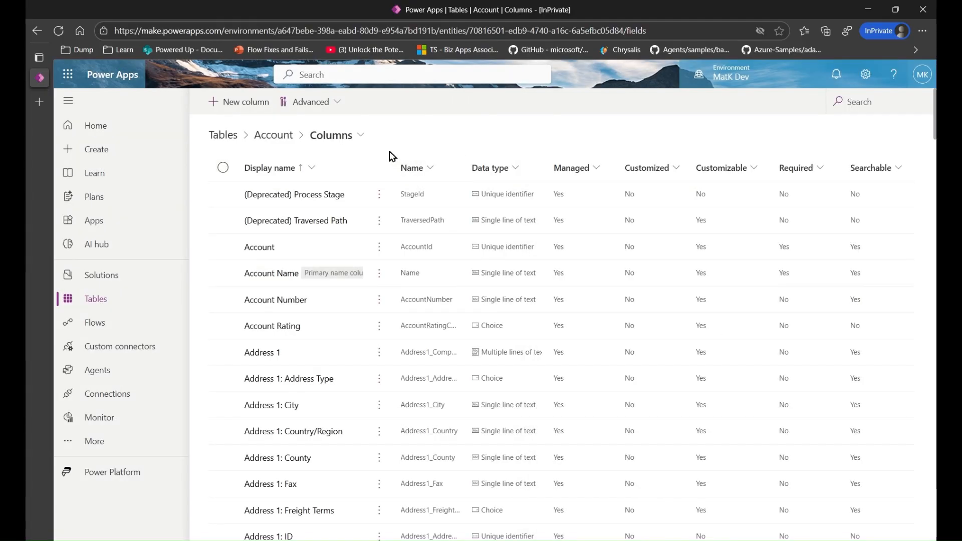
Step: Start a new table with advanced properties from the tables list and set its display name to Powered Up
click(103, 301)
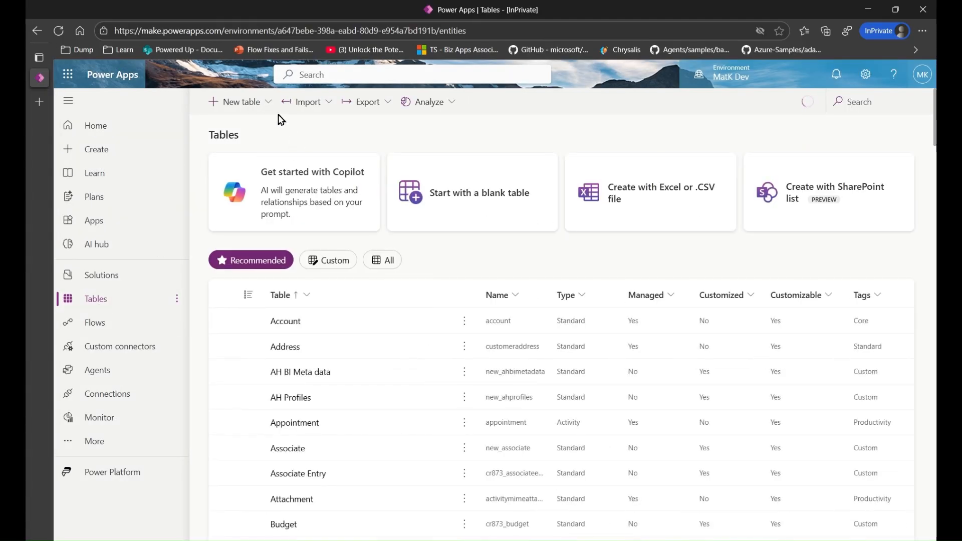
click(249, 105)
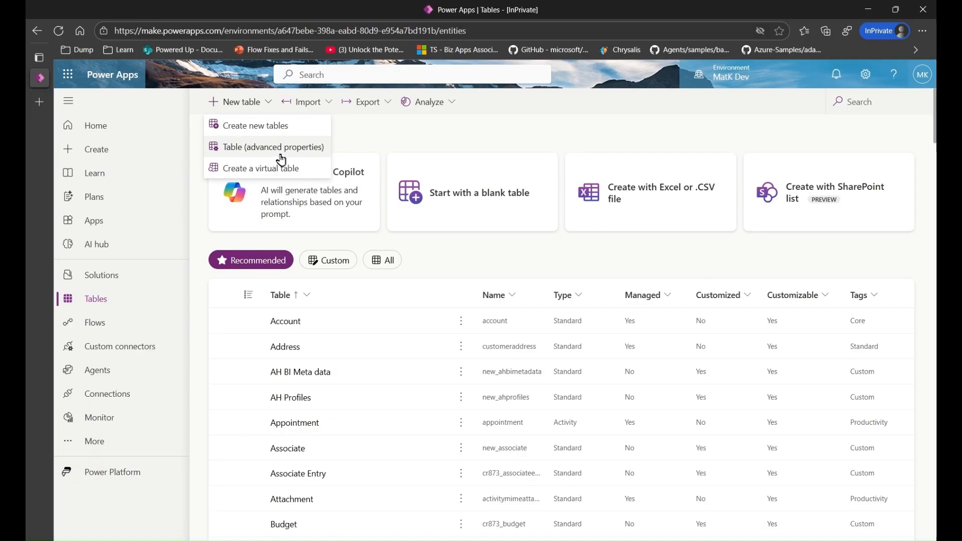
click(258, 152)
click(587, 174)
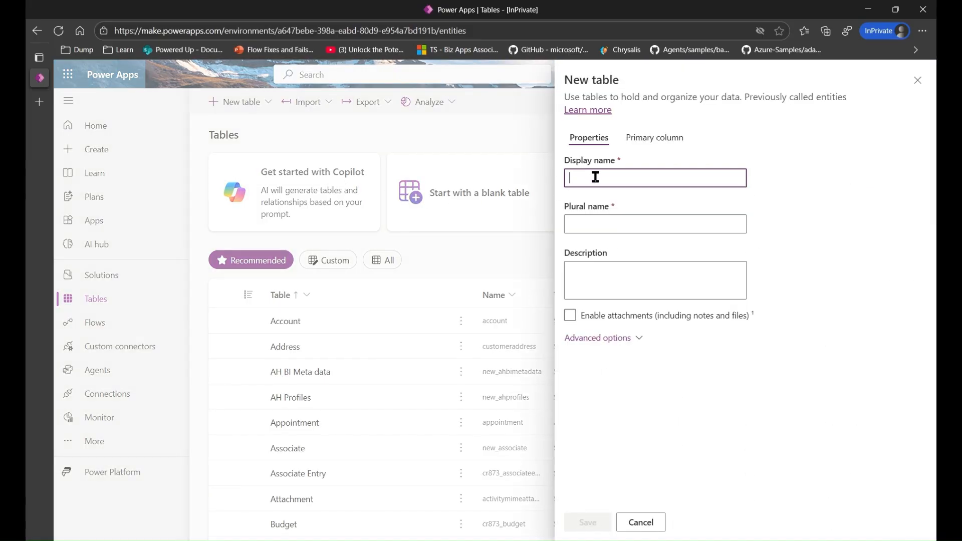
text(Powered Up)
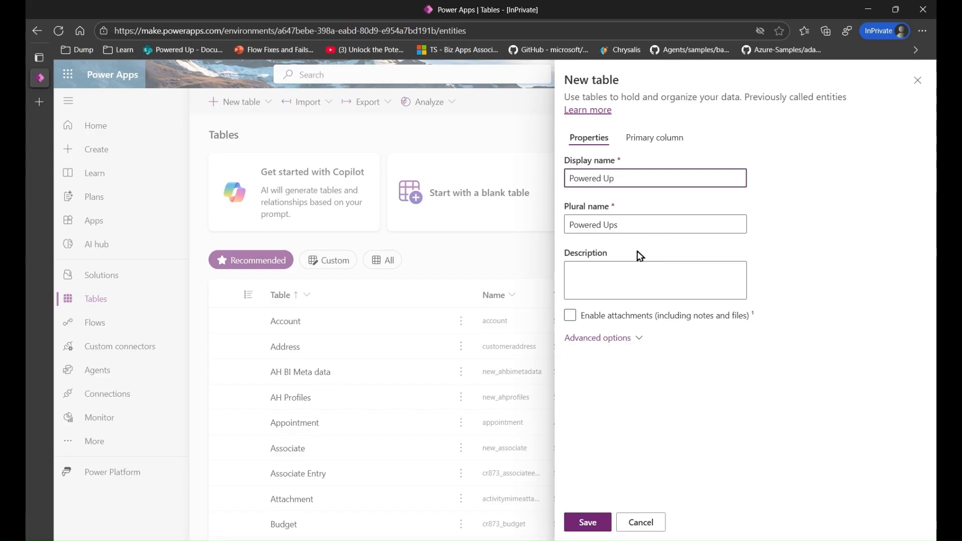
Step: Expand the new table's advanced options and review the display name and advanced options of its primary column
click(639, 339)
click(655, 139)
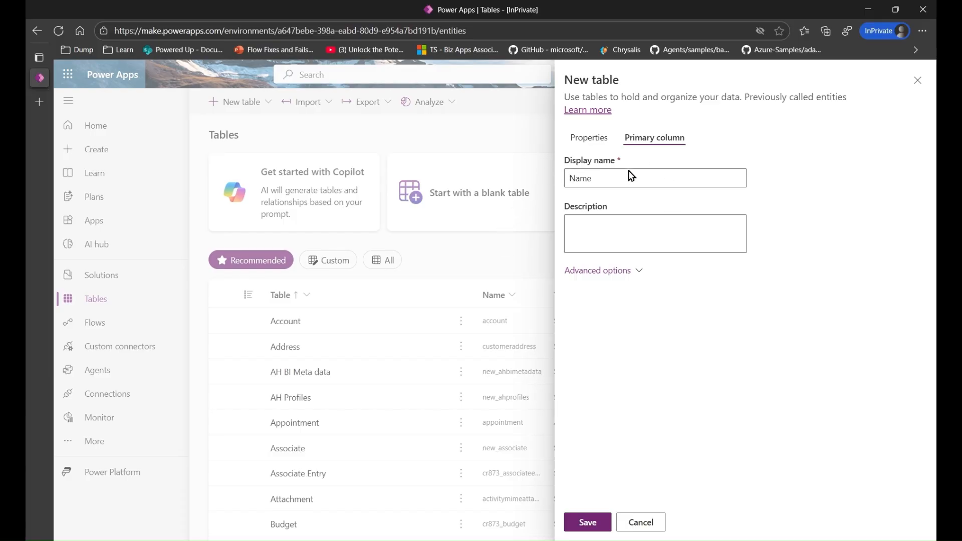
click(593, 179)
double_click(584, 181)
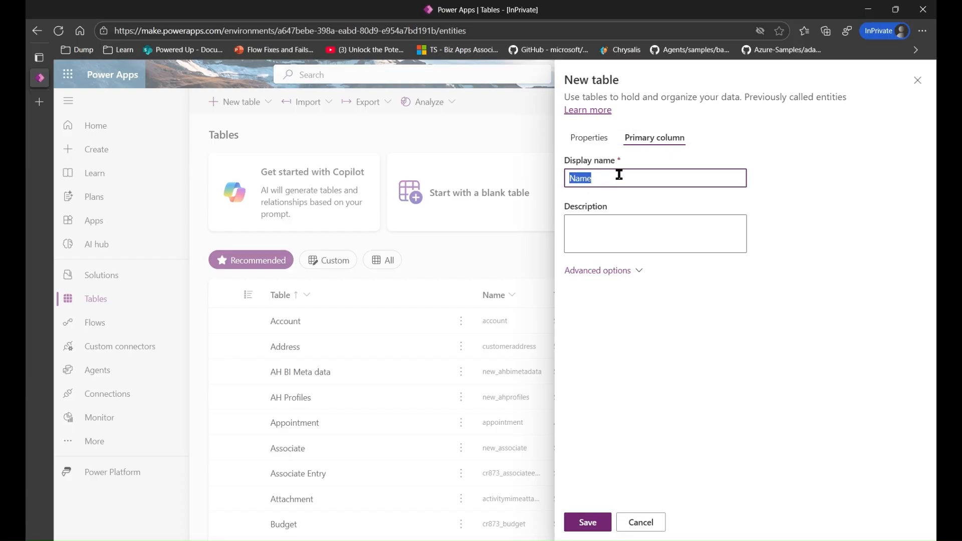
click(623, 269)
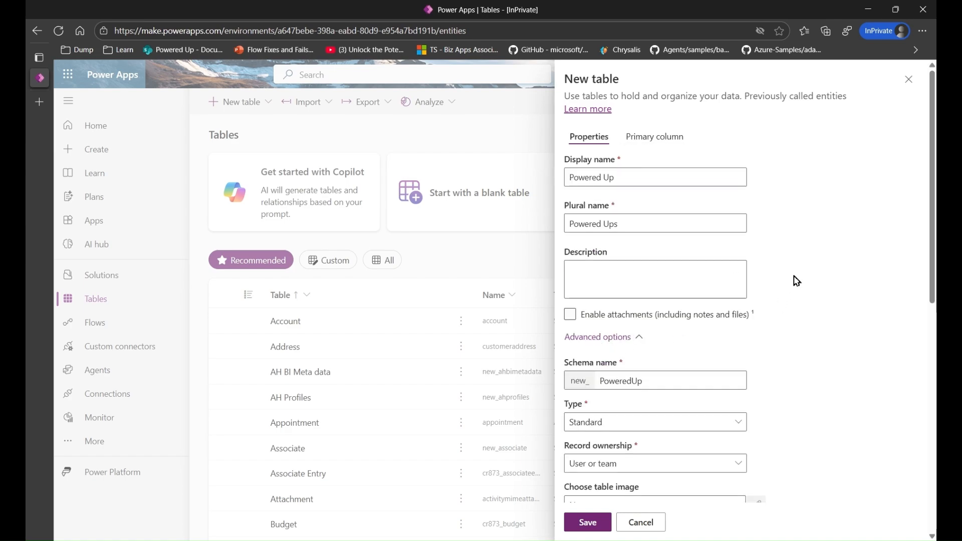
Step: Review the new table's properties, from schema name, type and record ownership down to the table and row options
scroll(791, 286, down, 2)
scroll(794, 279, up, 2)
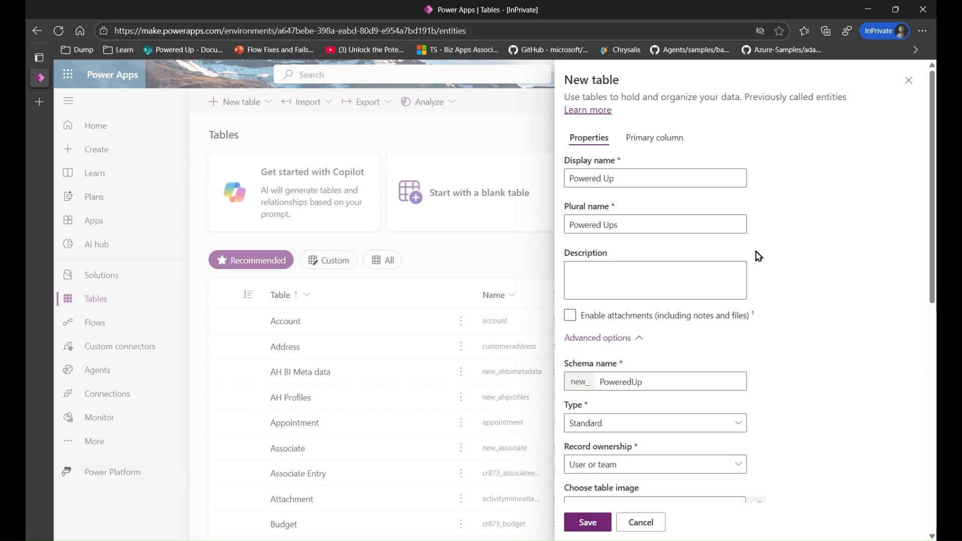
scroll(767, 243, down, 1)
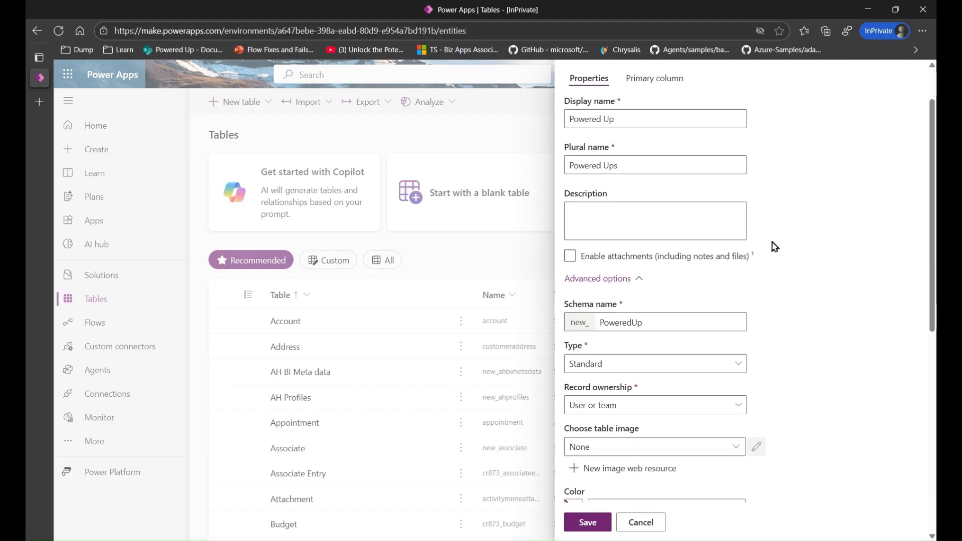
scroll(777, 241, up, 1)
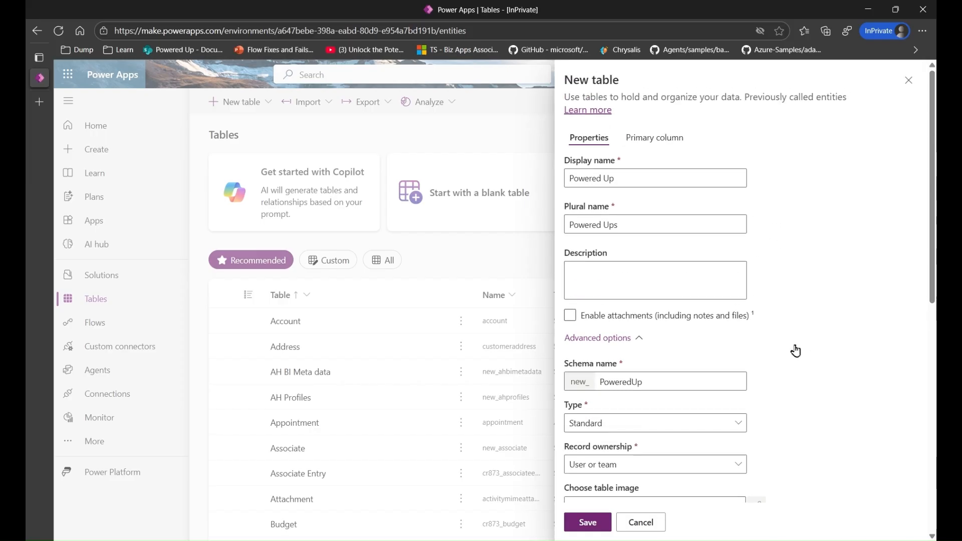
scroll(752, 301, down, 8)
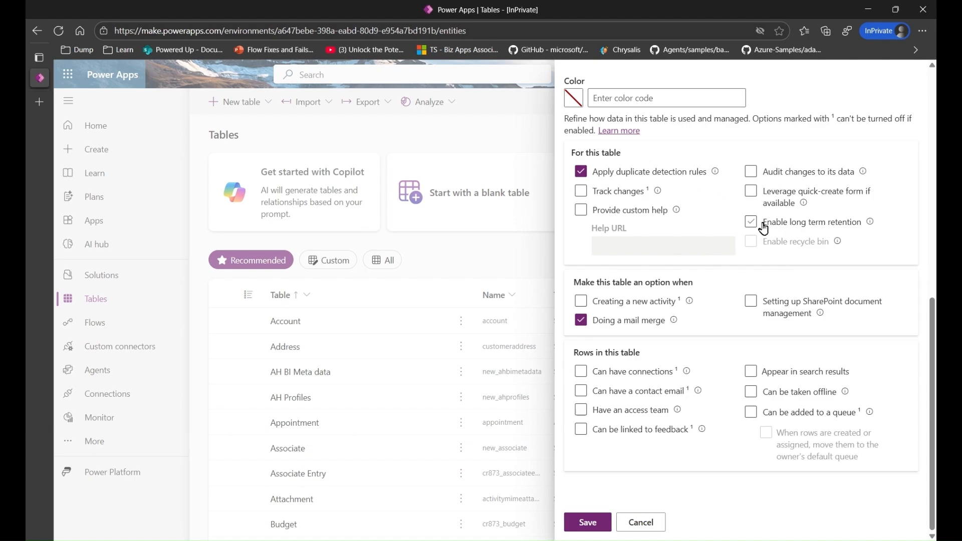
Step: Read the help for long term retention and try out the SharePoint document management option, leaving it off
click(870, 223)
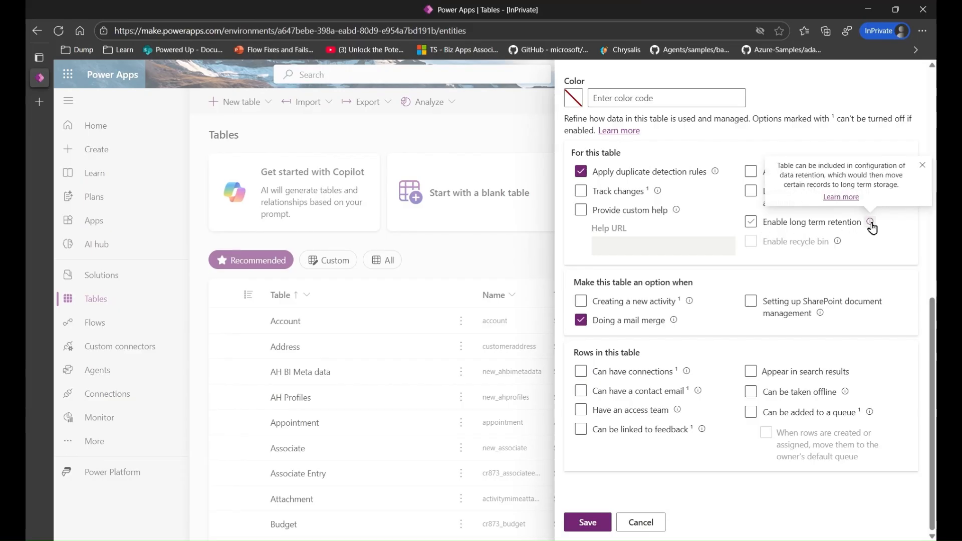
click(871, 224)
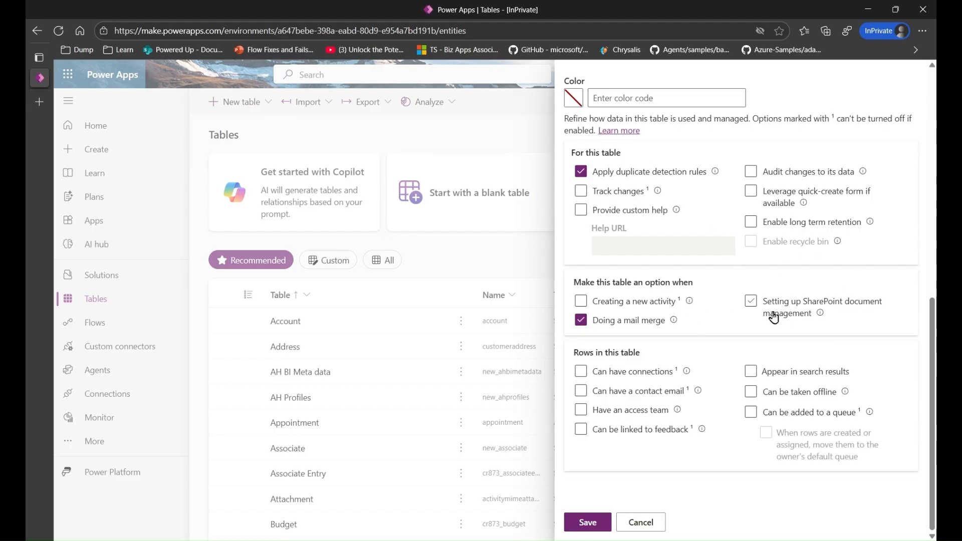
click(757, 305)
click(757, 306)
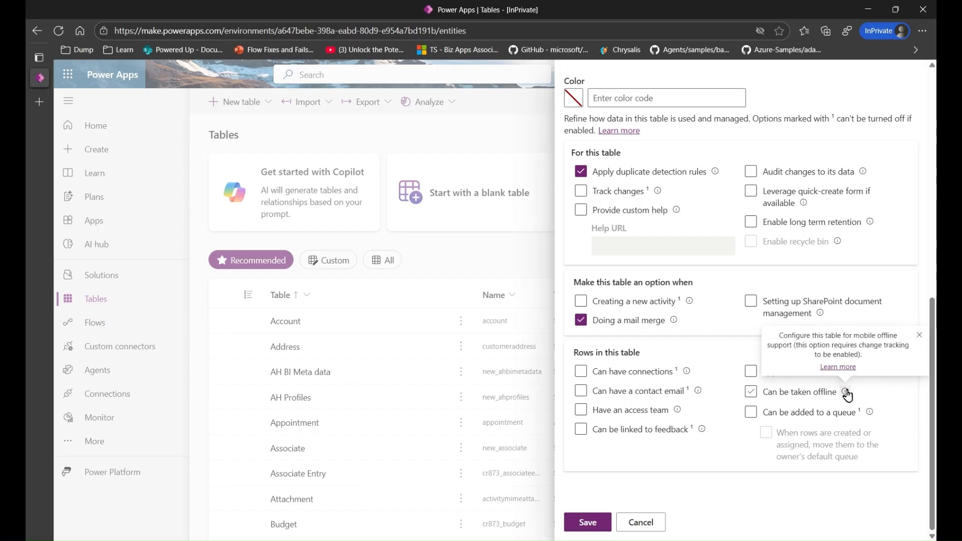
Step: Read the help for taking rows offline and examine the option for rows to appear in search results
click(847, 395)
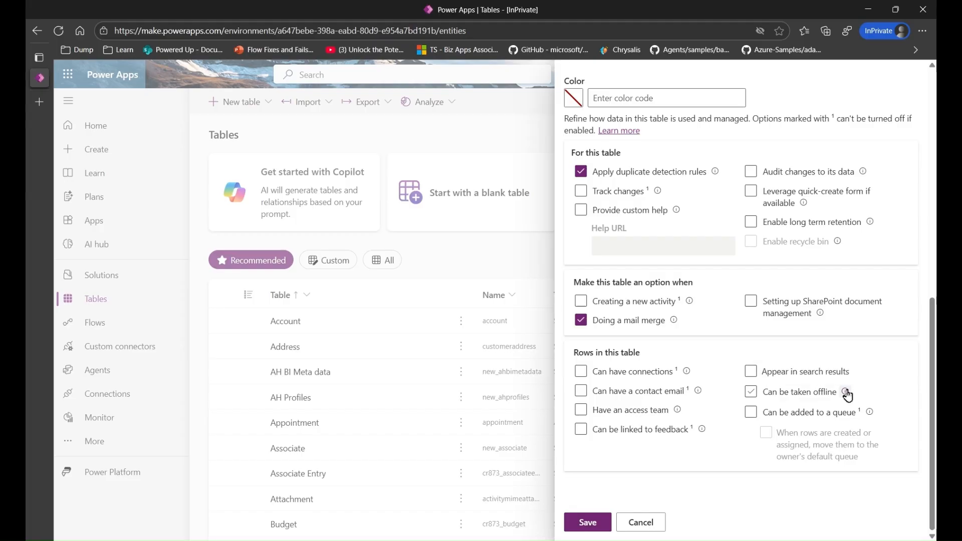
click(775, 375)
click(806, 394)
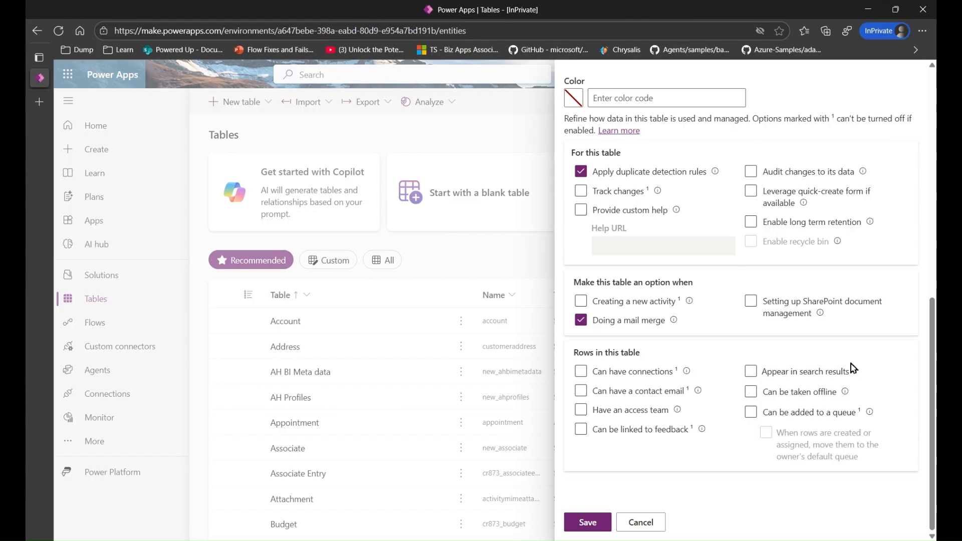
click(845, 393)
click(844, 393)
click(797, 374)
Step: Check the table's settings once more and save the new Powered Up table
scroll(780, 344, up, 10)
scroll(776, 337, down, 10)
click(594, 522)
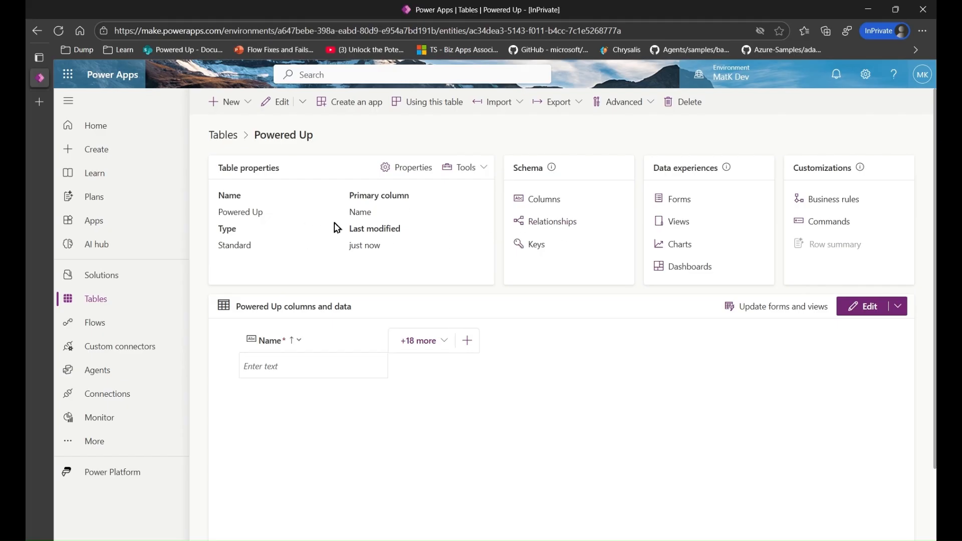
Step: View the Powered Up table's relationships and look at the relationship types that can be created
click(573, 222)
click(255, 110)
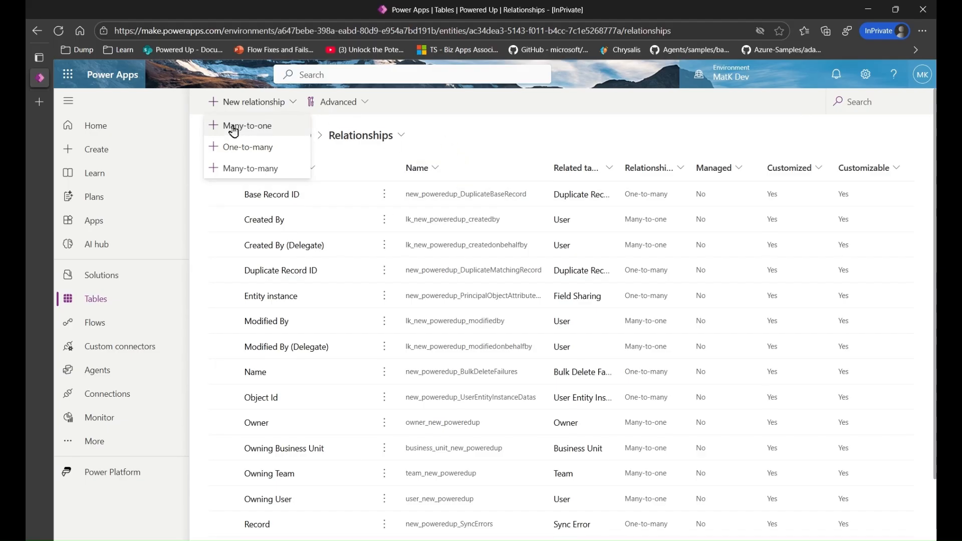
click(477, 140)
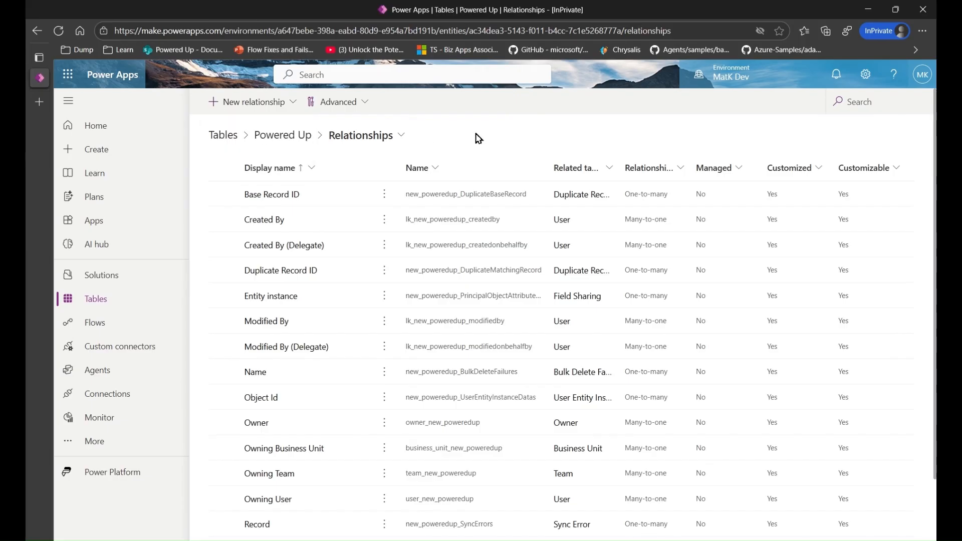
Step: Return to the Powered Up table's overview and start a new column with the Lookup data type
click(268, 143)
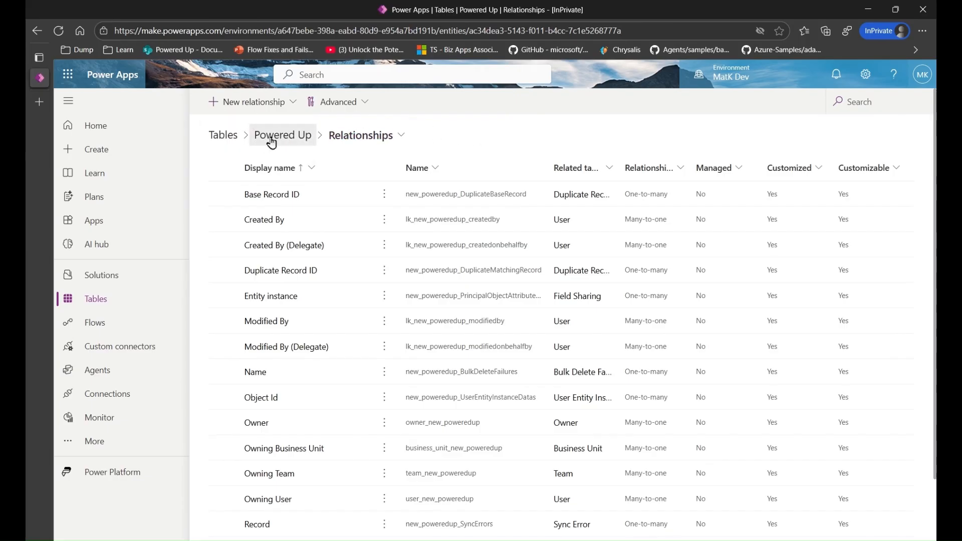
click(231, 103)
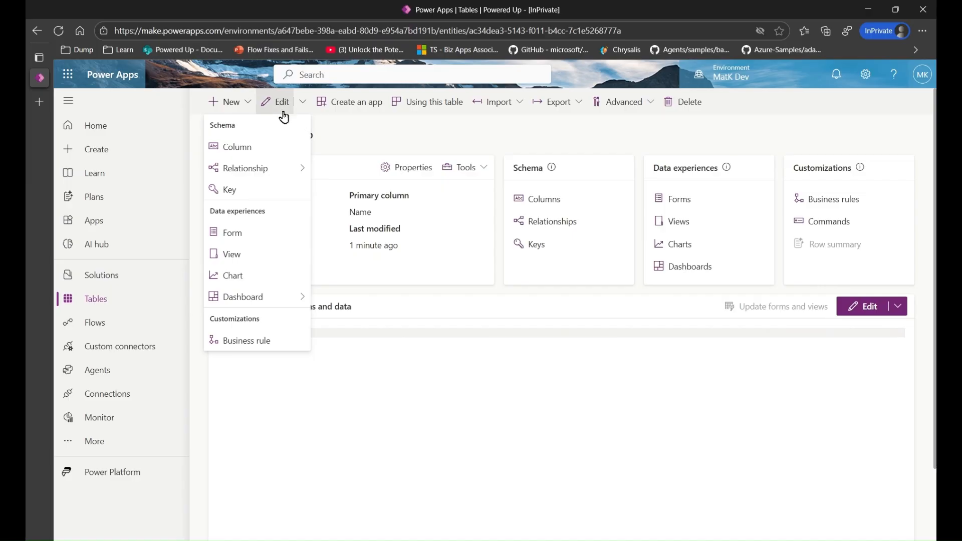
click(237, 148)
click(687, 265)
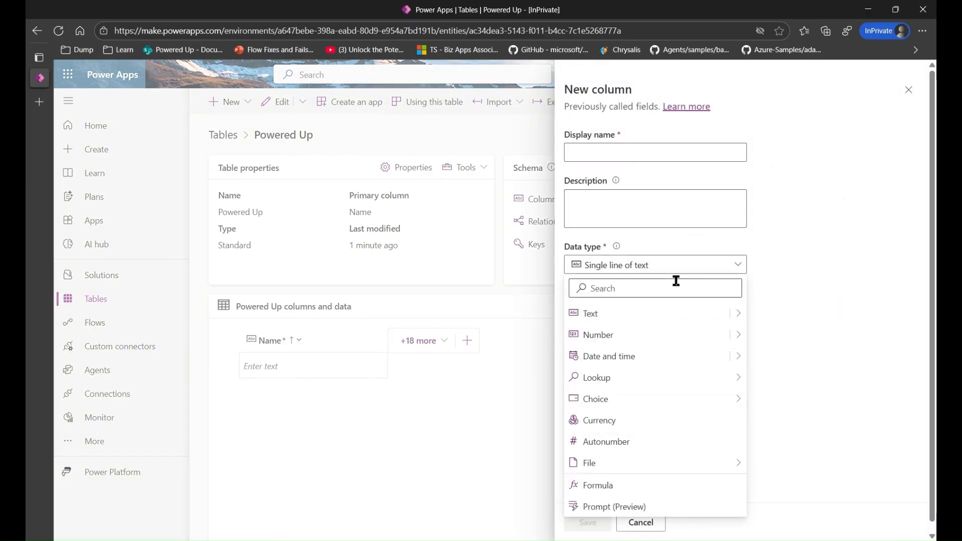
mouse_move(623, 383)
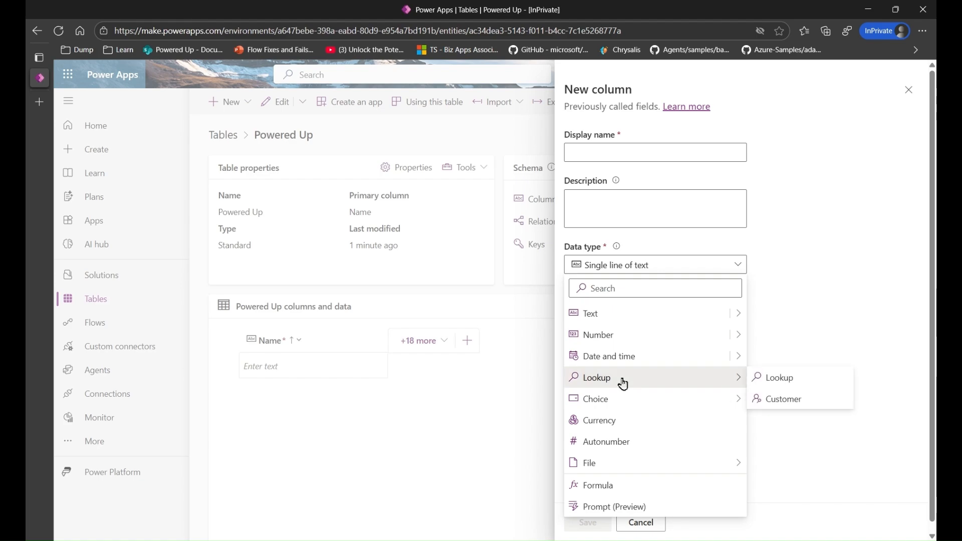
click(805, 384)
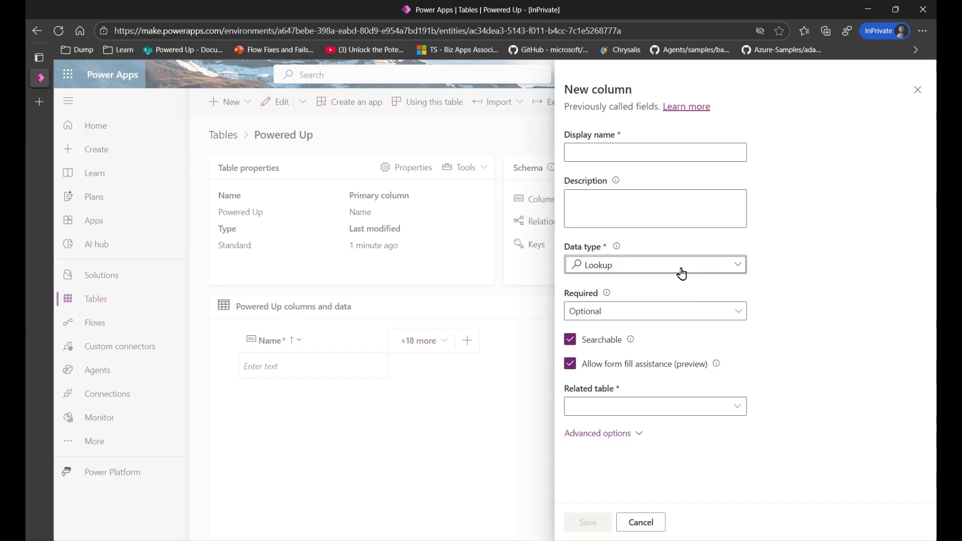
Step: Name the lookup column Account and open the list of related tables
click(614, 153)
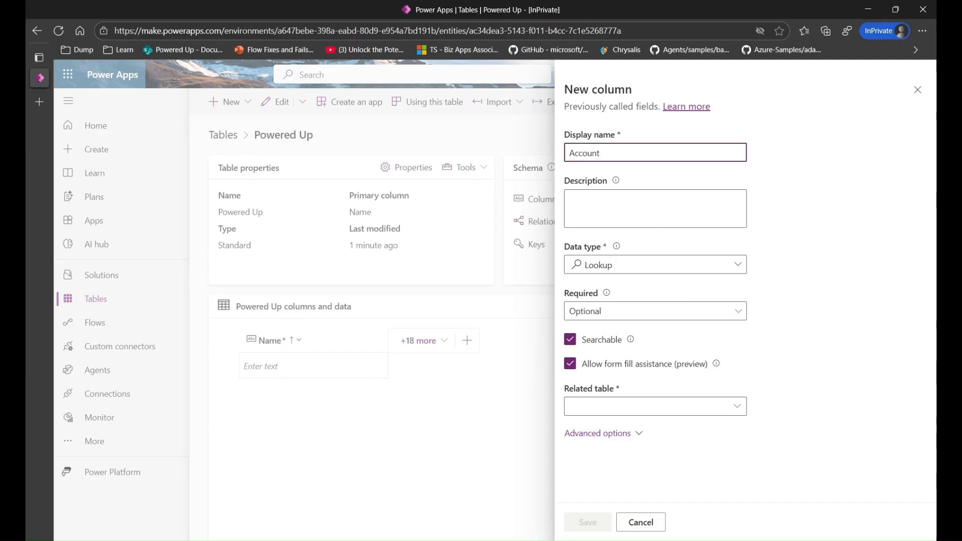
click(691, 182)
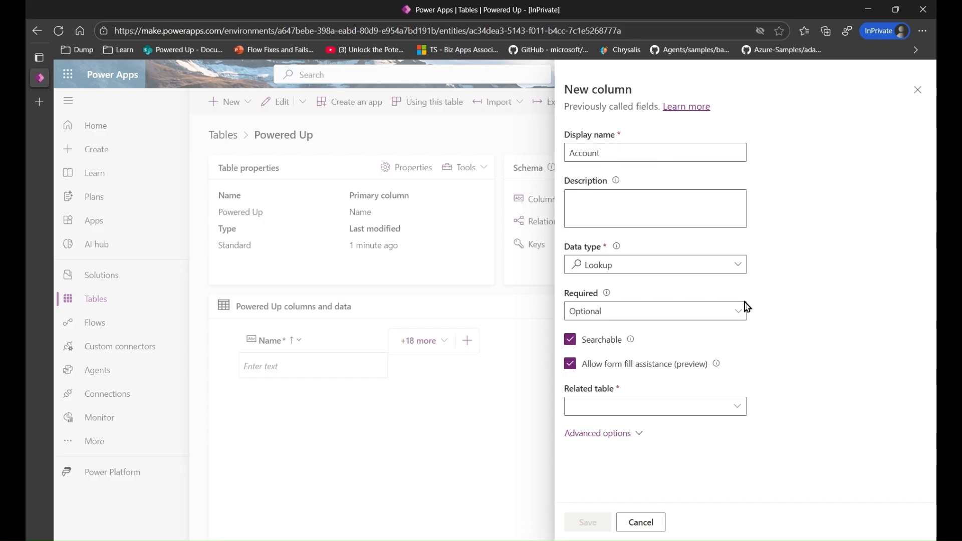
click(735, 415)
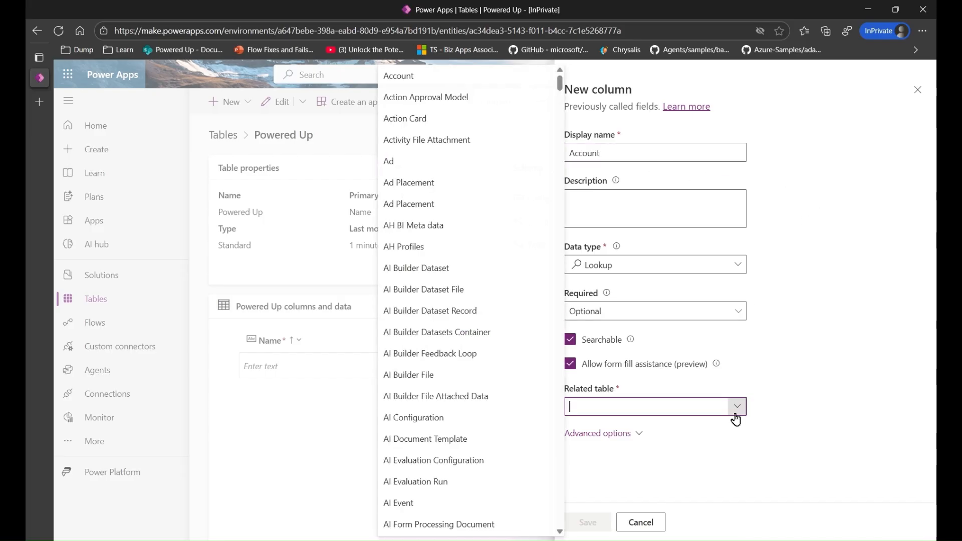